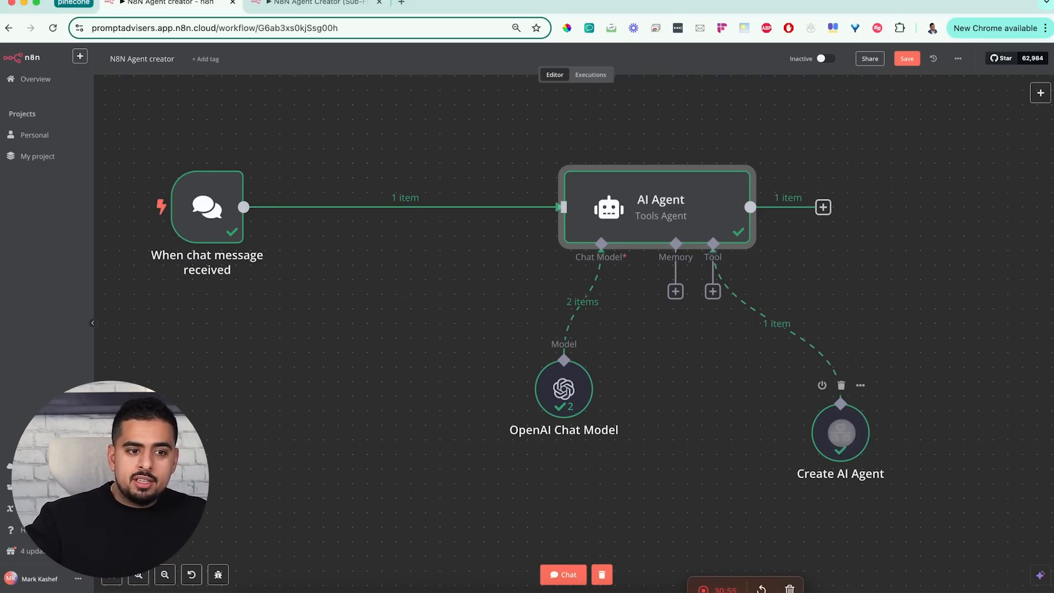
# - Open the Create AI Agent tool node and review its query input and description
pyautogui.doubleClick(840, 432)
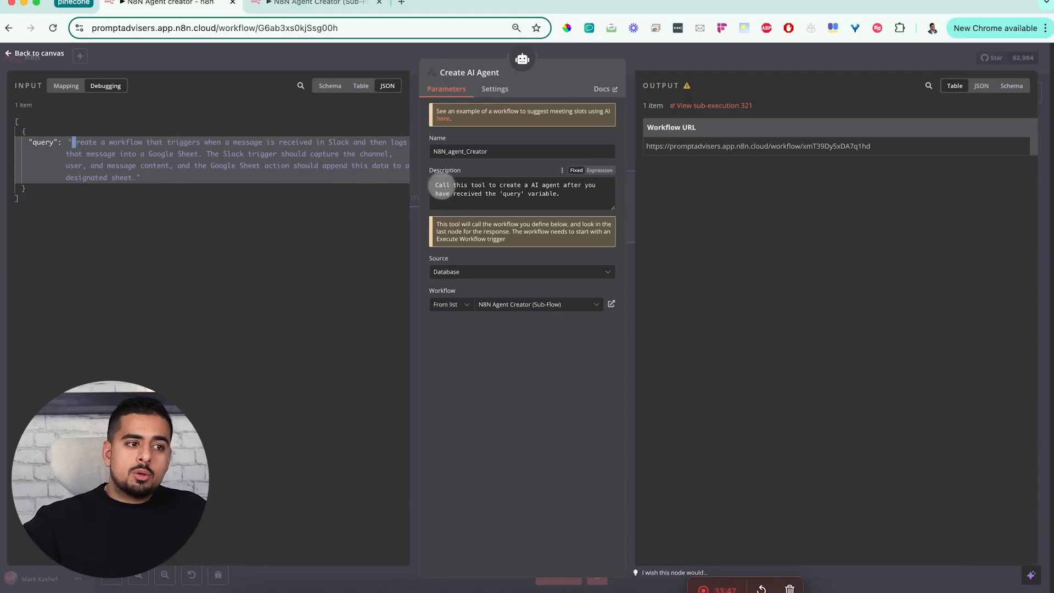
pyautogui.click(447, 187)
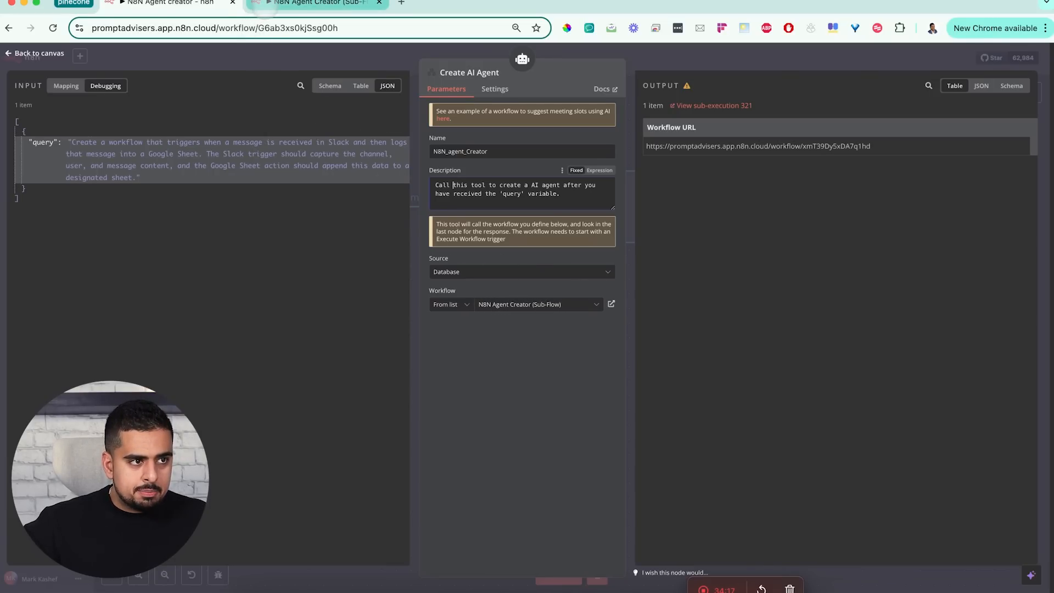
# - Switch to the N8N Agent Creator (Sub-Flow) workflow and look over its full chain of nodes
pyautogui.click(258, 3)
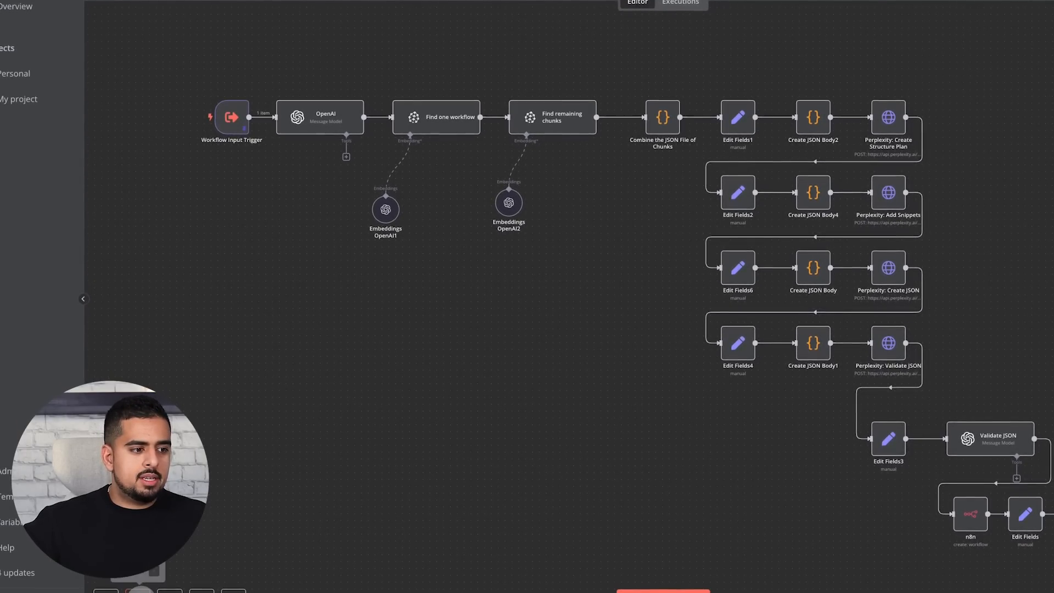
pyautogui.press('0')
pyautogui.moveTo(144, 299); pyautogui.dragTo(604, 540)
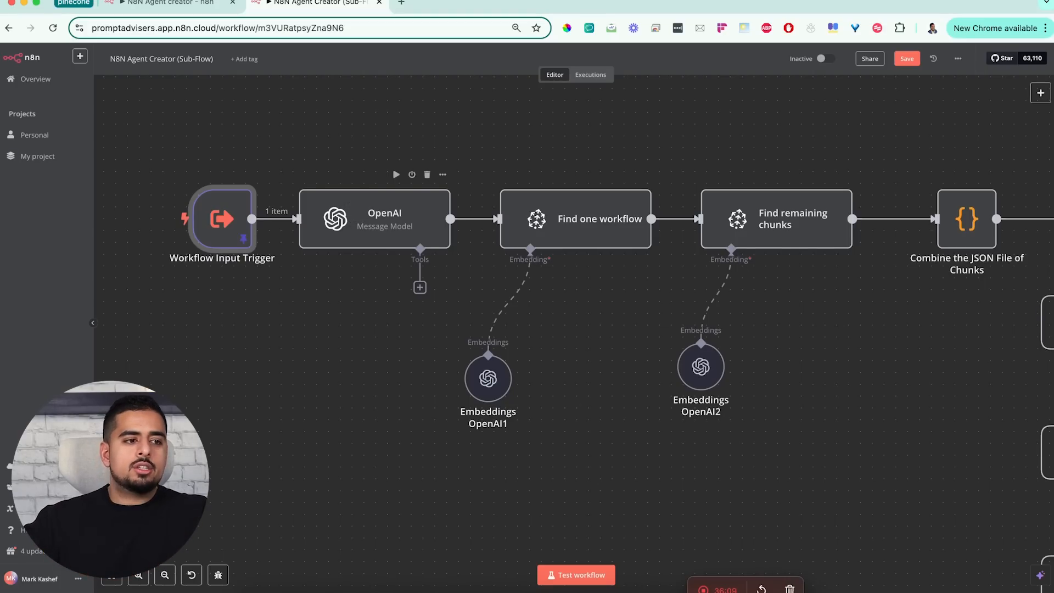
# - Open the OpenAI node's message text in the expanded expression editor and examine its search-keyword instructions, including the "AI" and "AI Agent" rule
pyautogui.doubleClick(379, 220)
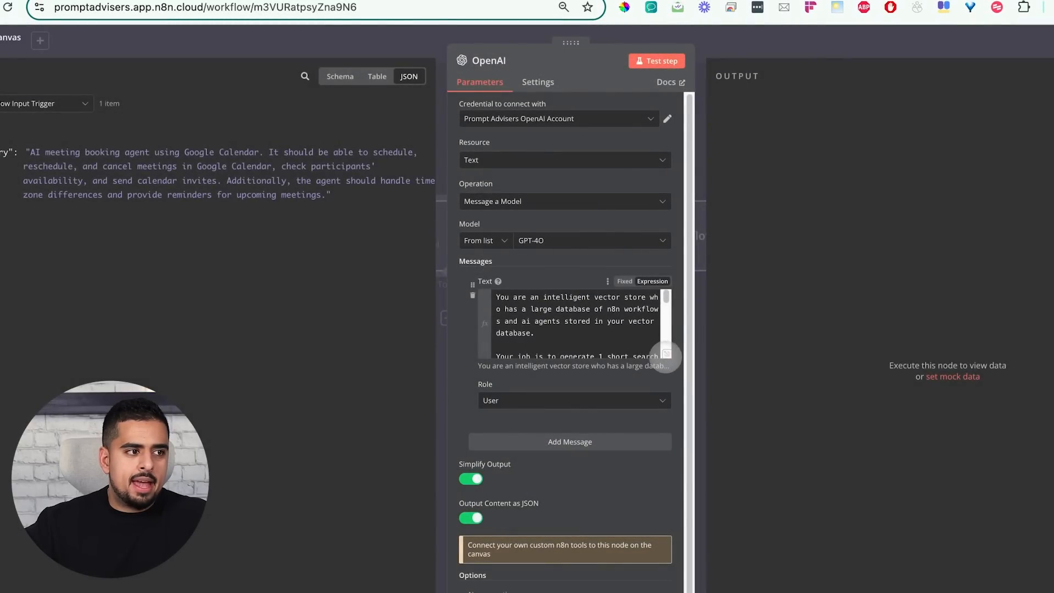
pyautogui.click(666, 354)
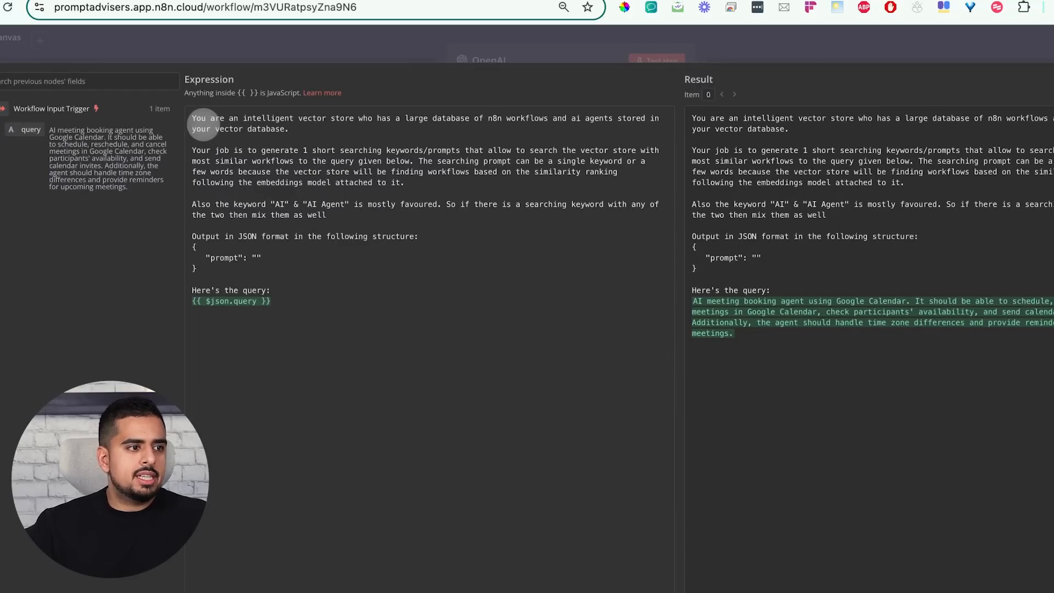
pyautogui.click(191, 119)
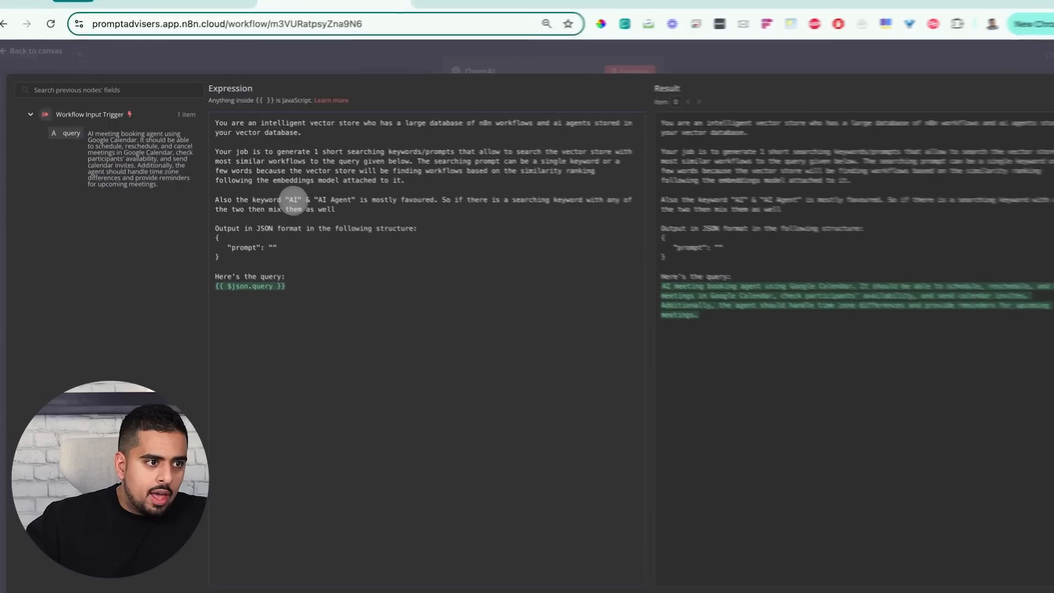
pyautogui.moveTo(290, 200); pyautogui.dragTo(352, 199)
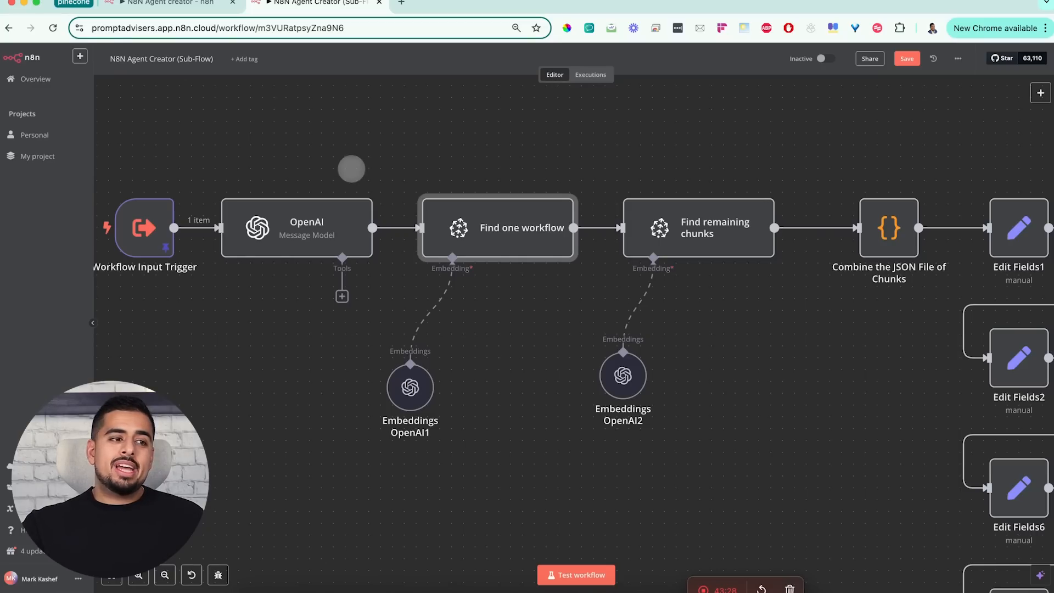
# - Inspect the prompt and limit settings of the Find one workflow node, and return to the canvas
pyautogui.moveTo(336, 181)
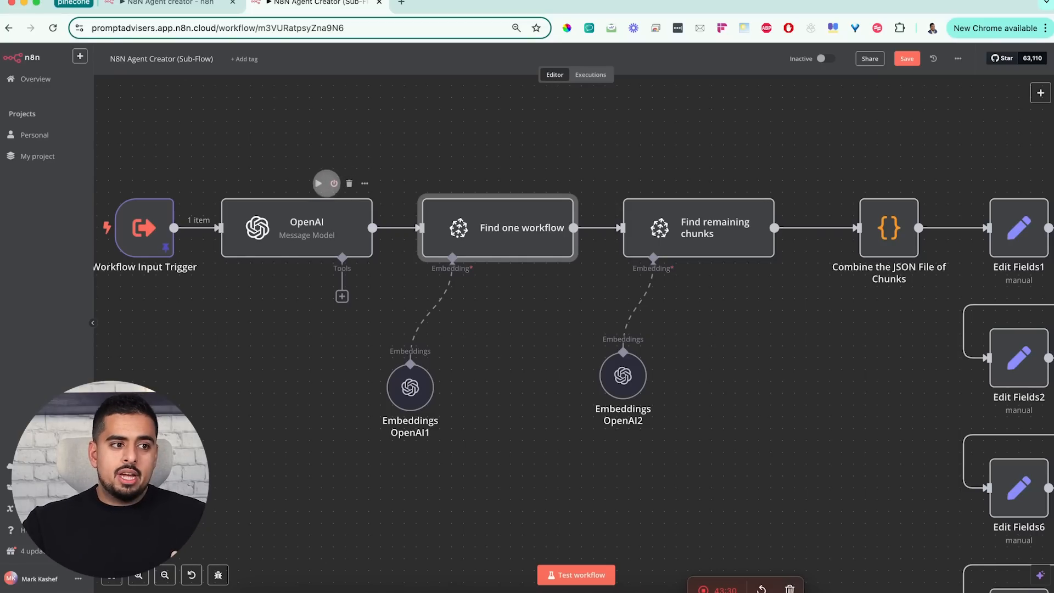
pyautogui.moveTo(509, 181)
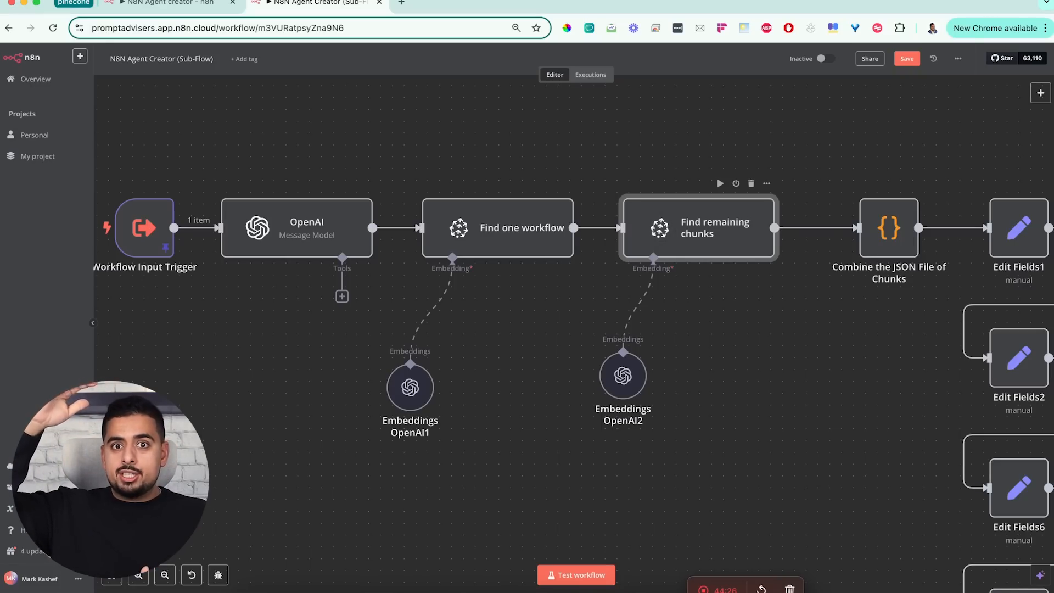
pyautogui.doubleClick(503, 216)
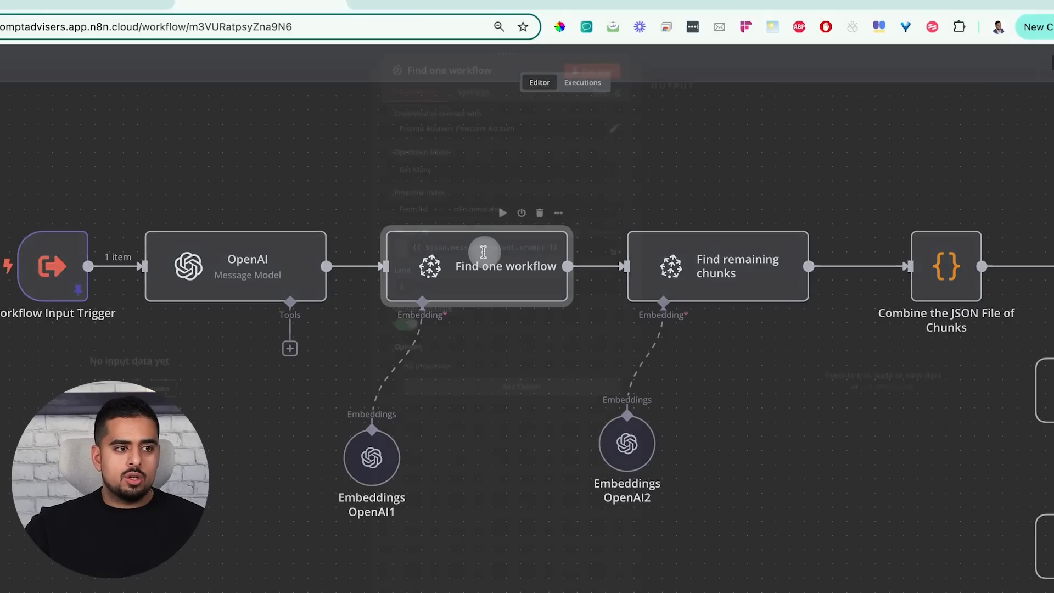
pyautogui.click(423, 297)
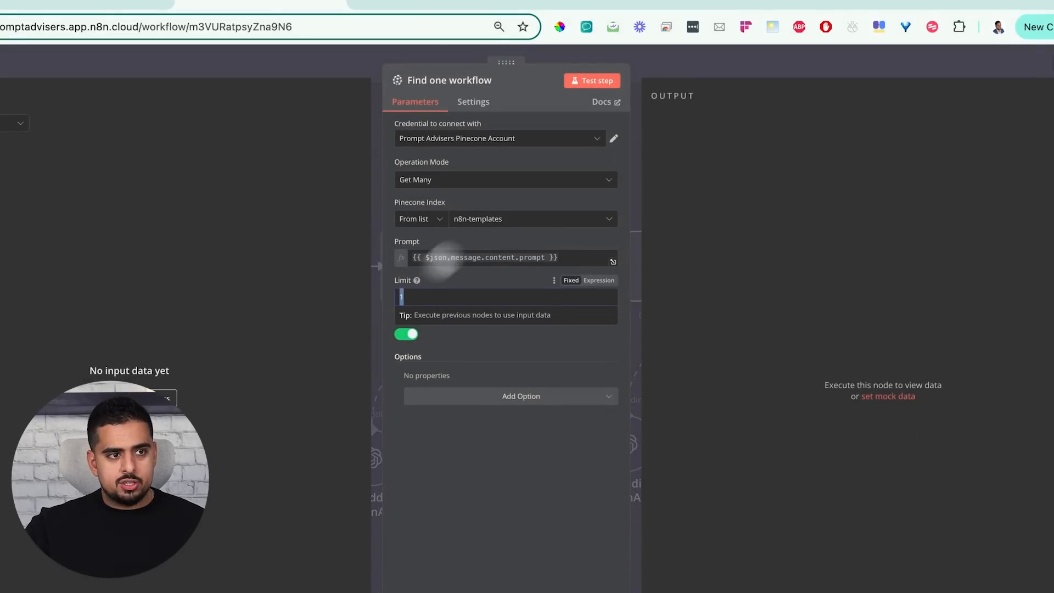
pyautogui.click(683, 60)
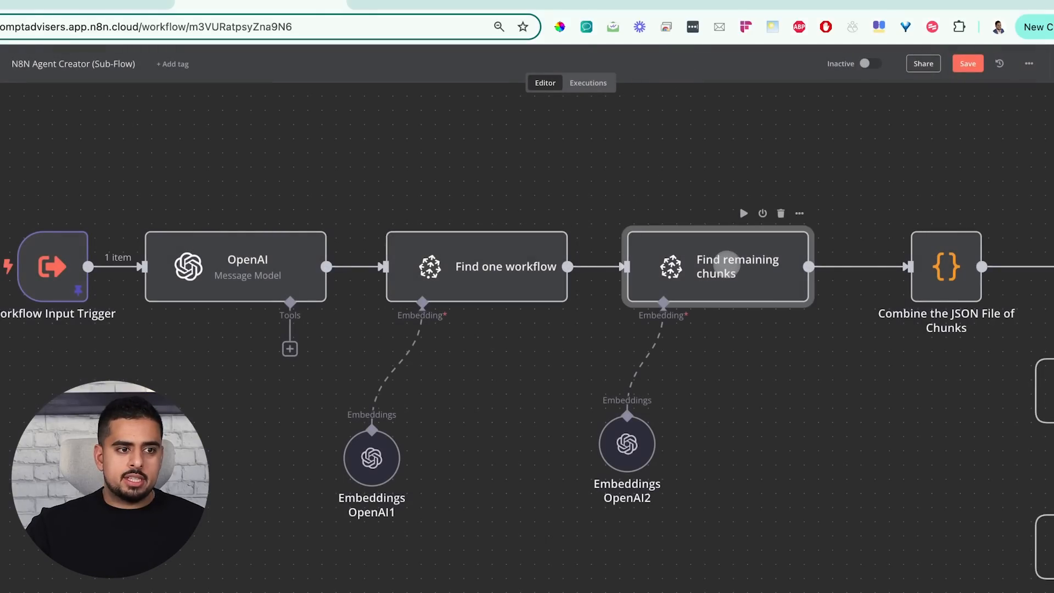
# - Inspect the limit and metadata filter settings of the Find remaining chunks node
pyautogui.doubleClick(726, 263)
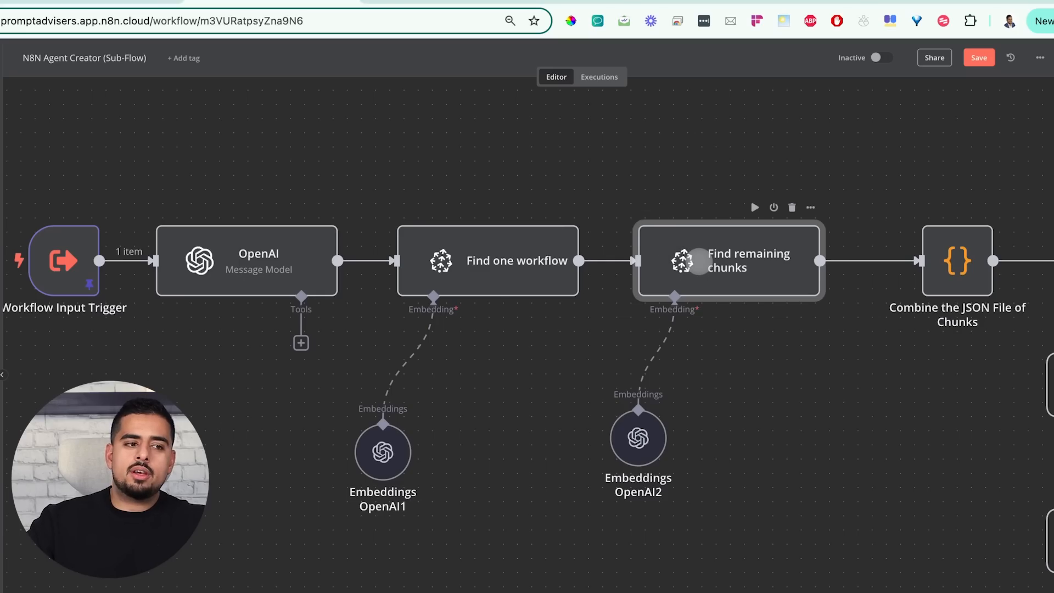
pyautogui.doubleClick(700, 267)
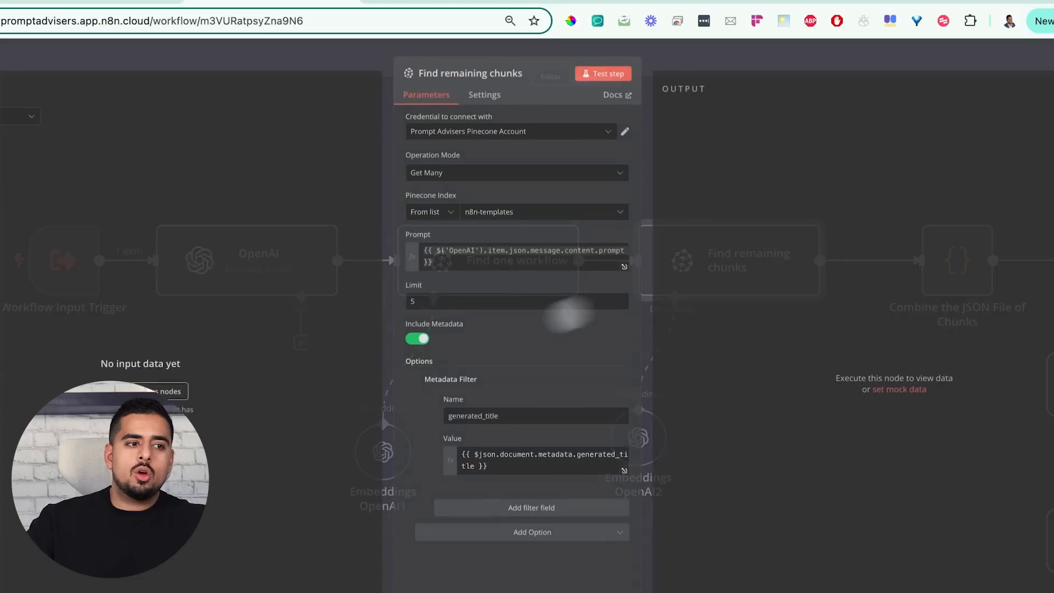
pyautogui.click(447, 301)
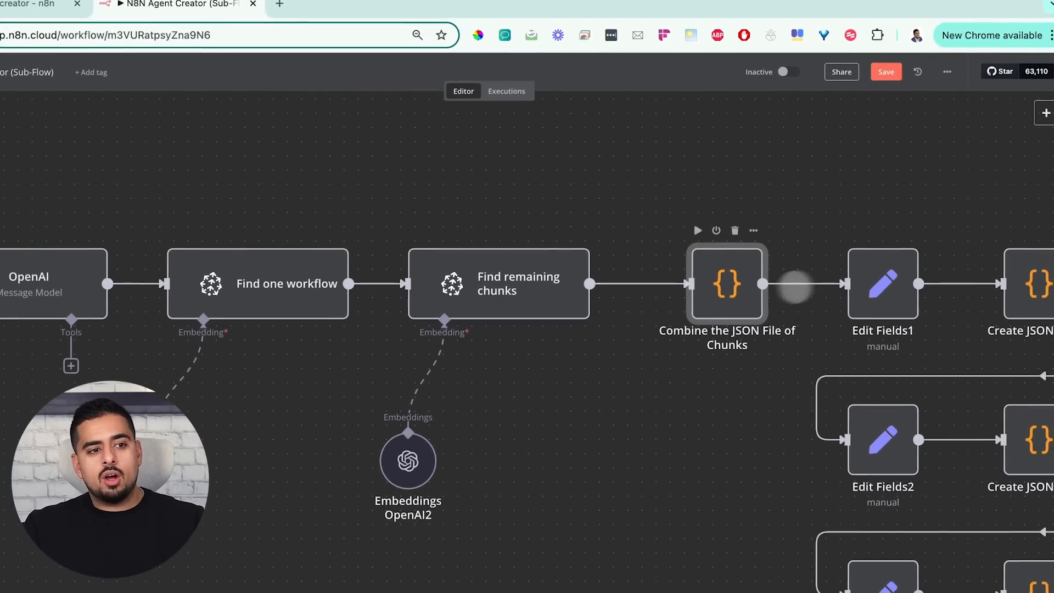
# - Review the JavaScript in the Combine the JSON File of Chunks node and close it
pyautogui.doubleClick(723, 284)
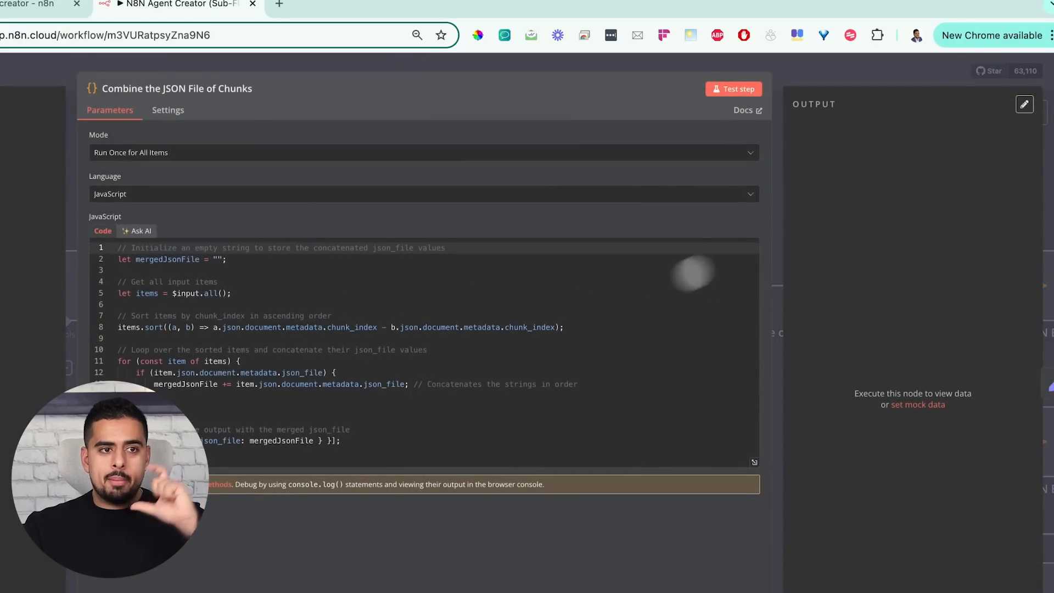
pyautogui.click(864, 65)
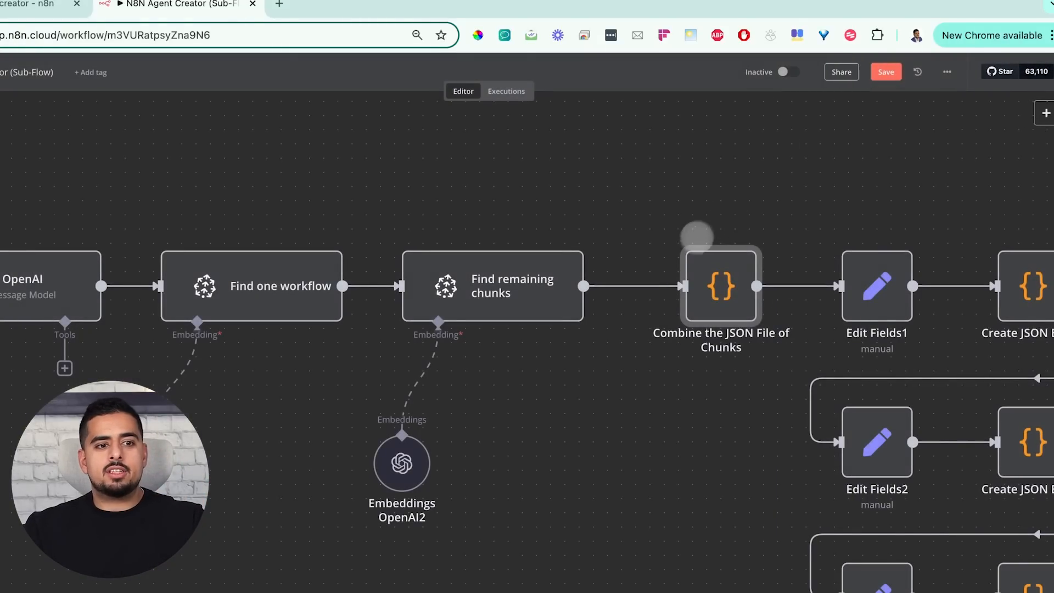
# - Open the Create JSON Body2 code node and examine which model its request body specifies
pyautogui.hscroll(8, 697, 237)
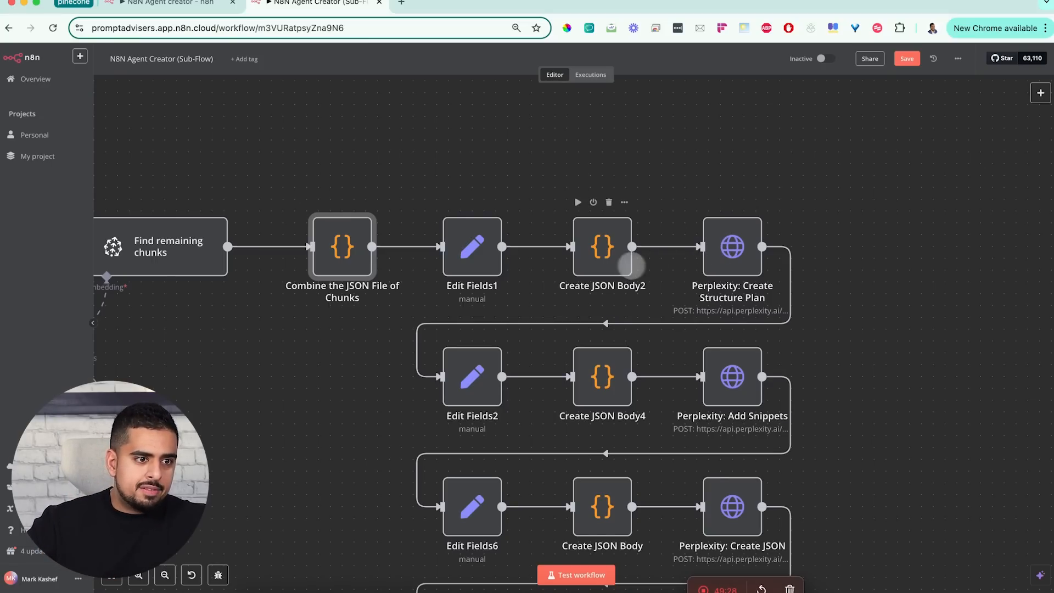
pyautogui.doubleClick(610, 258)
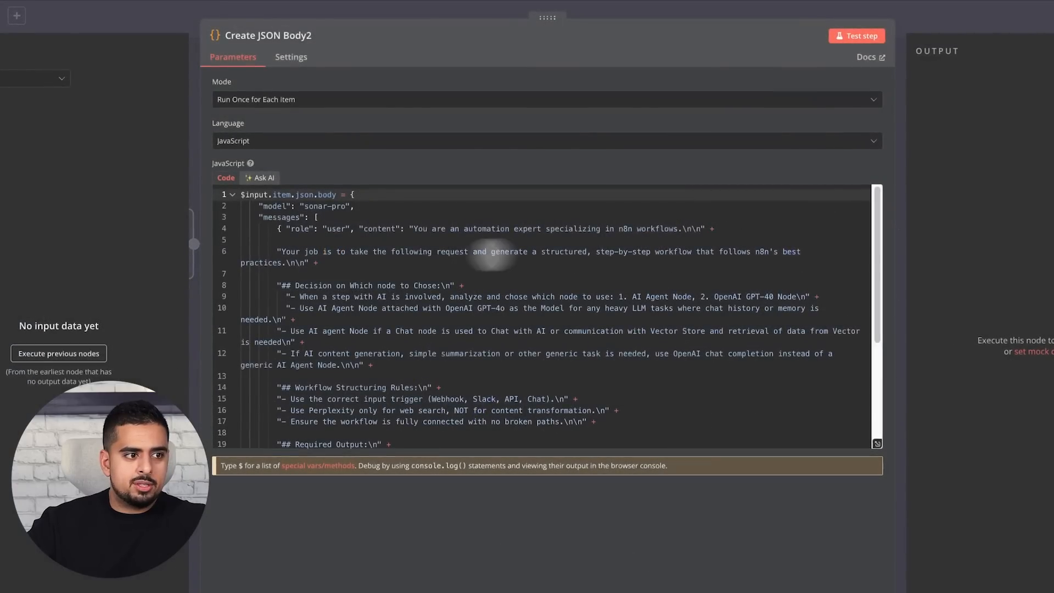
pyautogui.scroll(-5, 318, 250)
pyautogui.scroll(5, 310, 274)
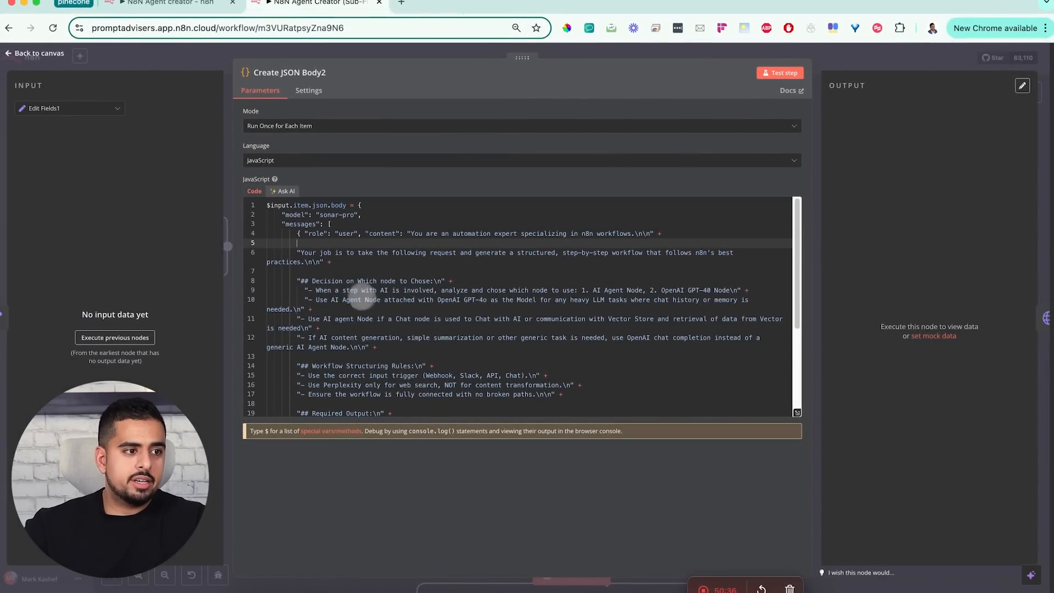
pyautogui.moveTo(317, 215); pyautogui.dragTo(393, 233)
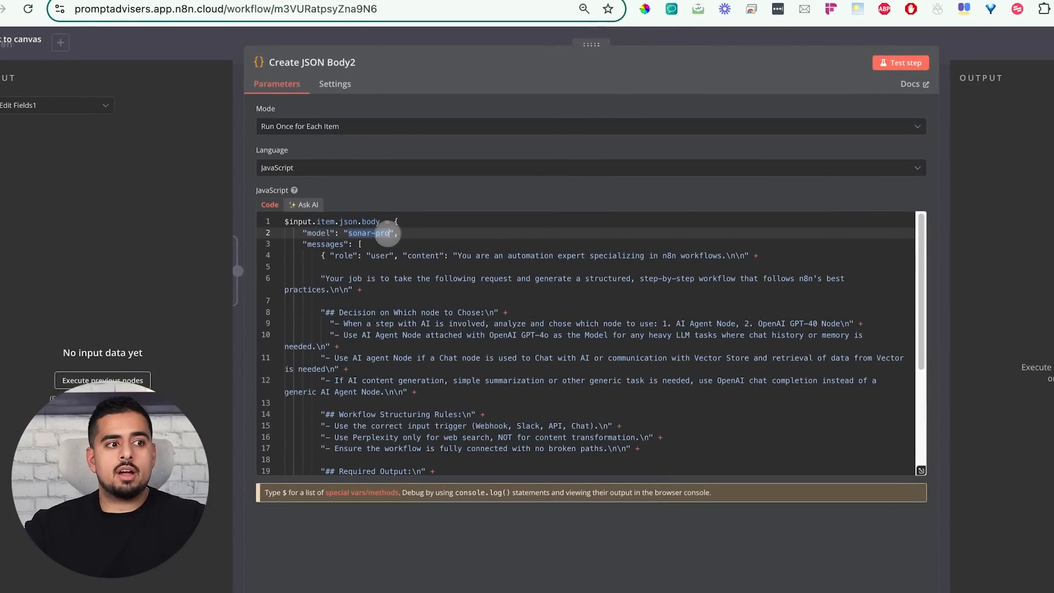
pyautogui.click(425, 236)
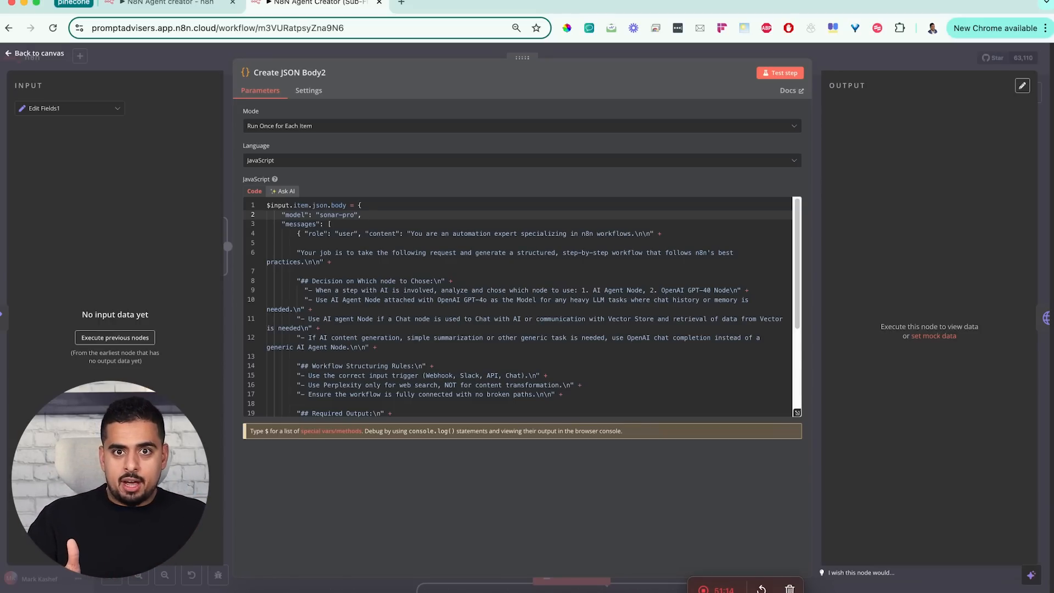
# - Read through the Create JSON Body2 prompt, from the job description and node-choice rules to the workflow structuring rules and required output
pyautogui.scroll(-1, 352, 253)
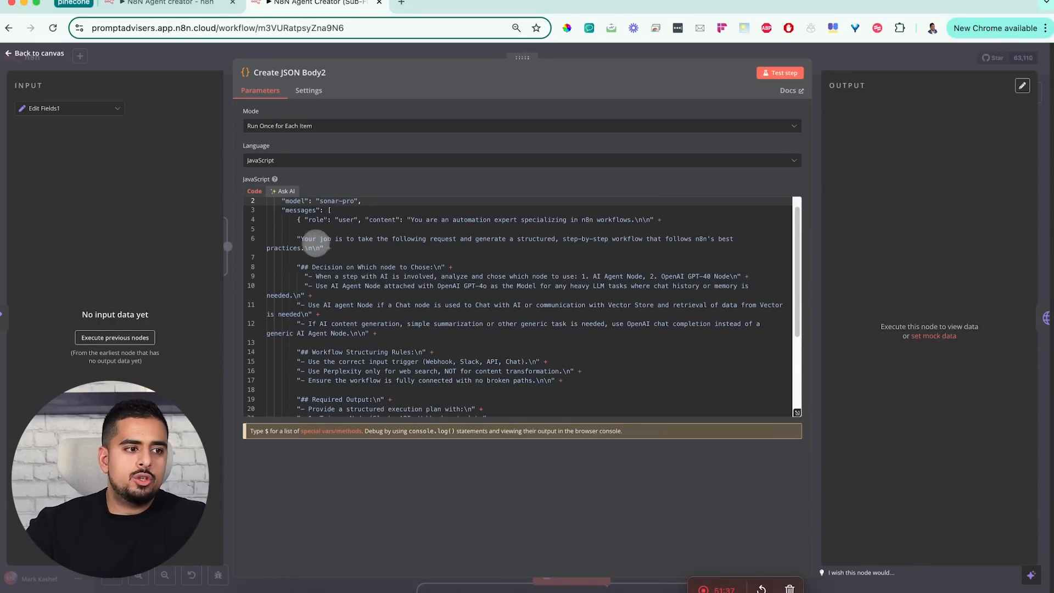
pyautogui.moveTo(298, 239); pyautogui.dragTo(324, 245)
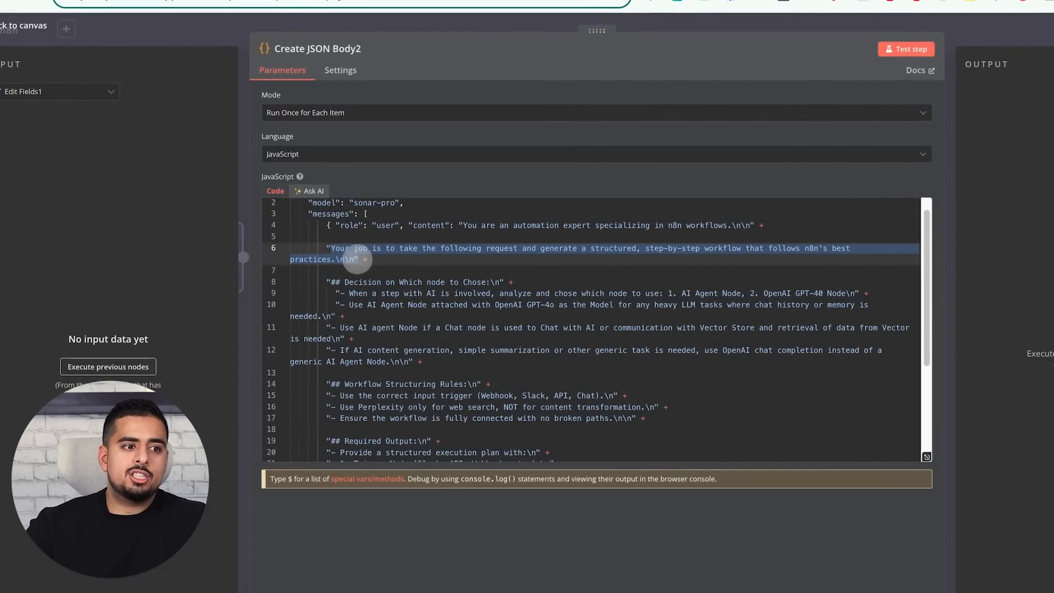
pyautogui.click(387, 278)
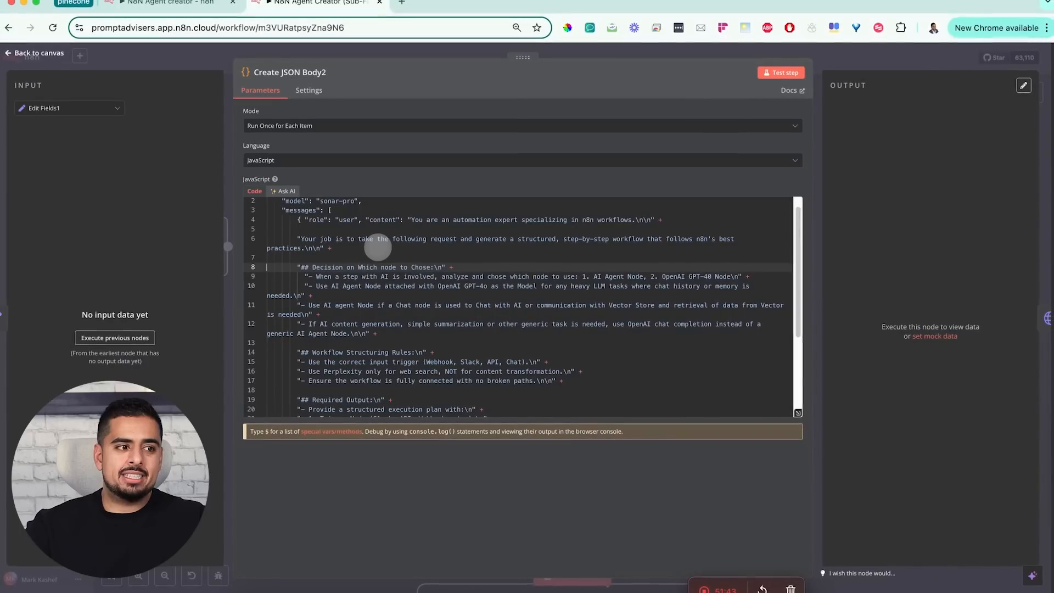
pyautogui.scroll(-2, 373, 258)
pyautogui.scroll(-3, 367, 266)
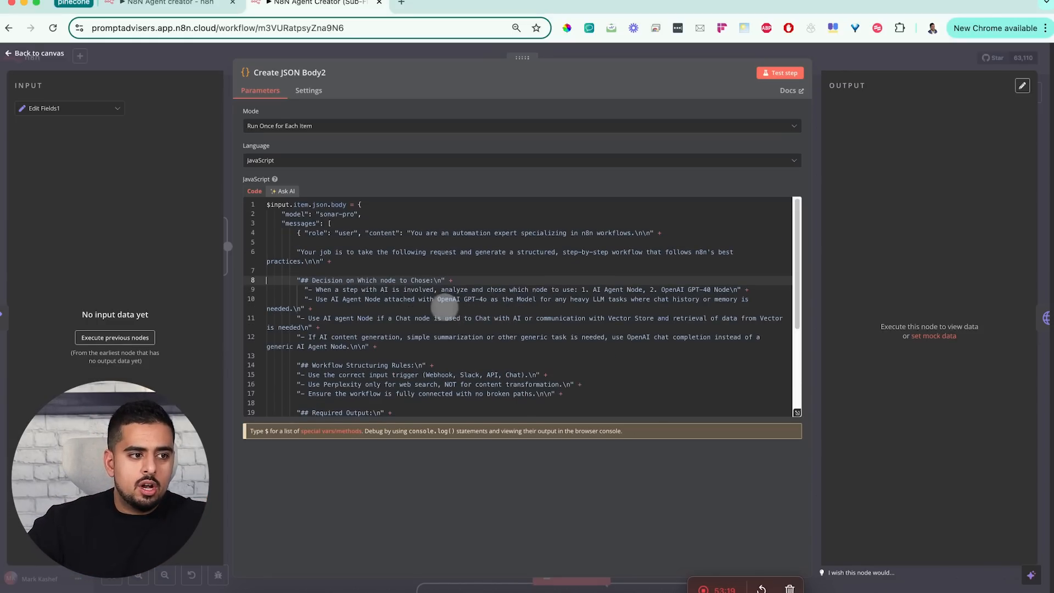
pyautogui.scroll(-5, 417, 299)
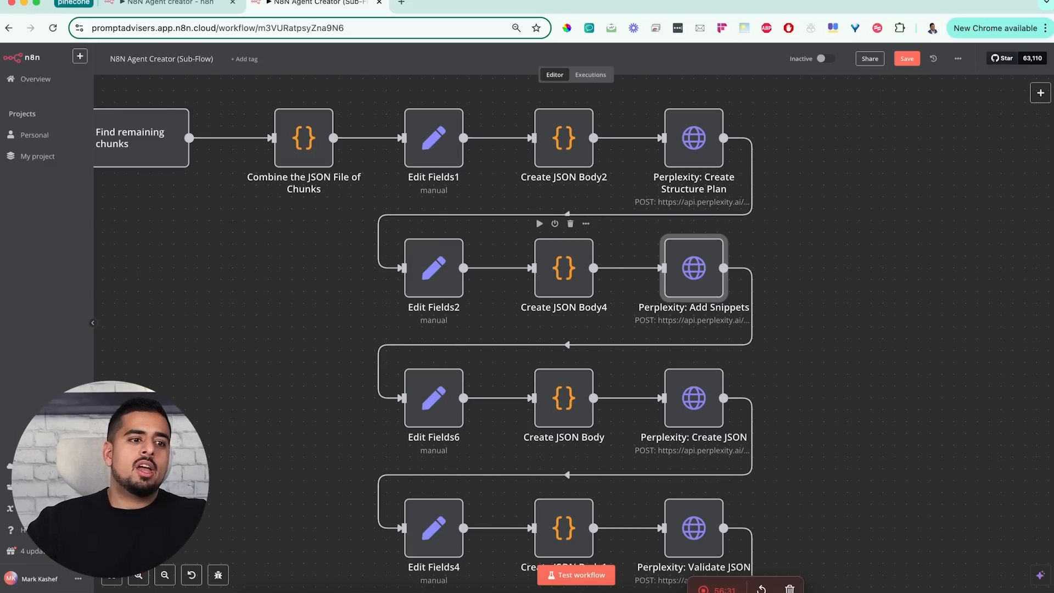
# - Open the Create JSON Body4 code node and read its prompt's task list, example node snippet, model notes and output requirements
pyautogui.doubleClick(563, 267)
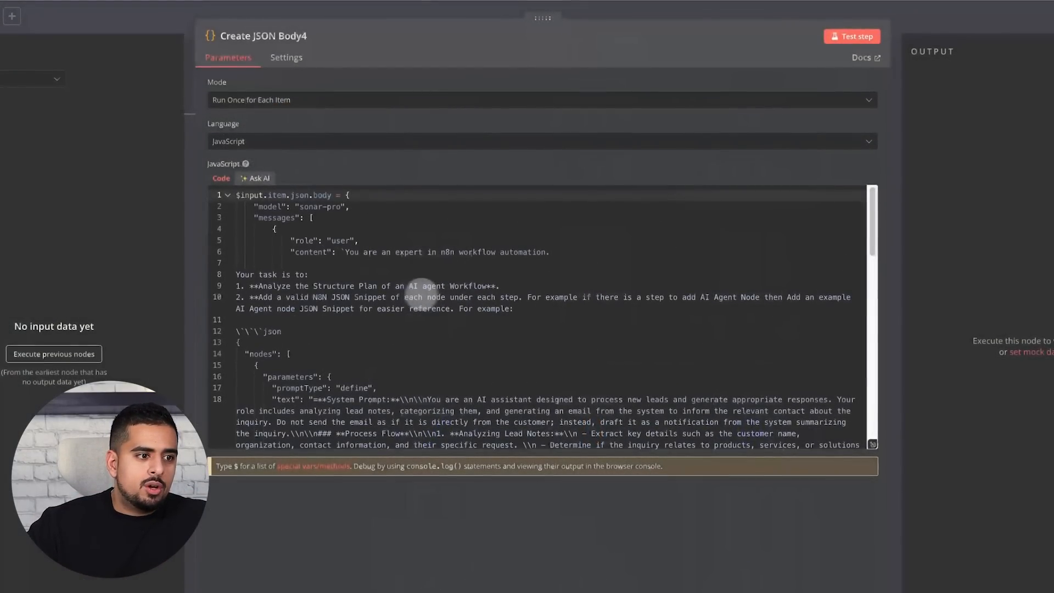
pyautogui.scroll(-5, 423, 291)
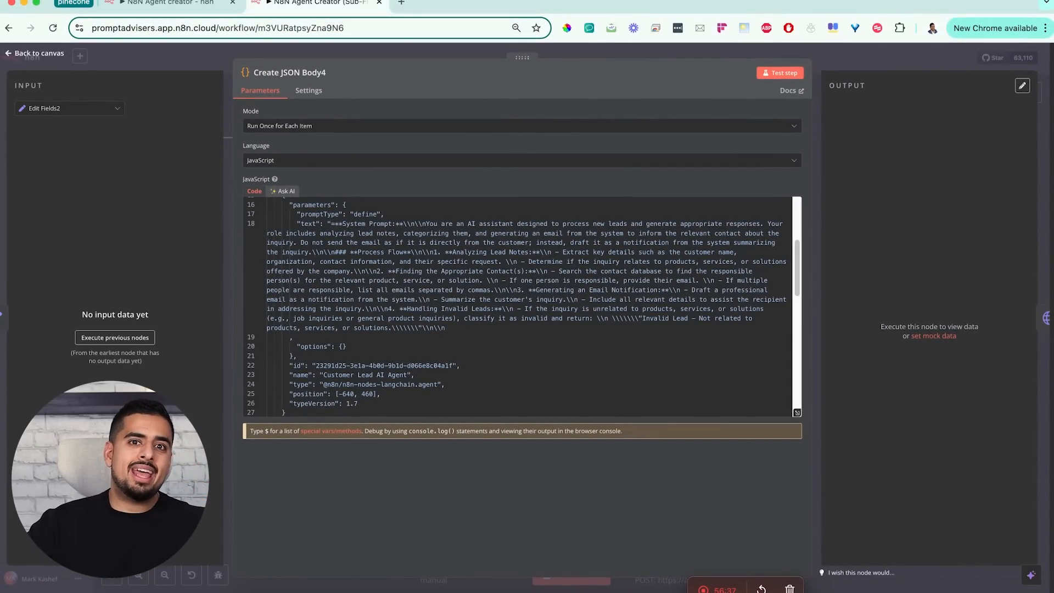
pyautogui.scroll(-3, 517, 306)
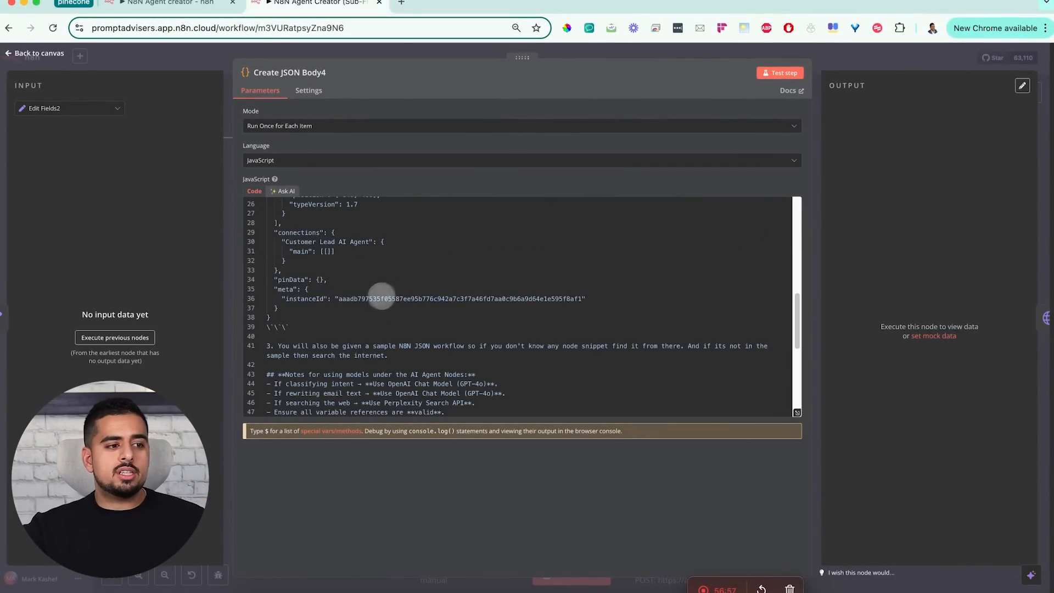
pyautogui.scroll(-6, 379, 297)
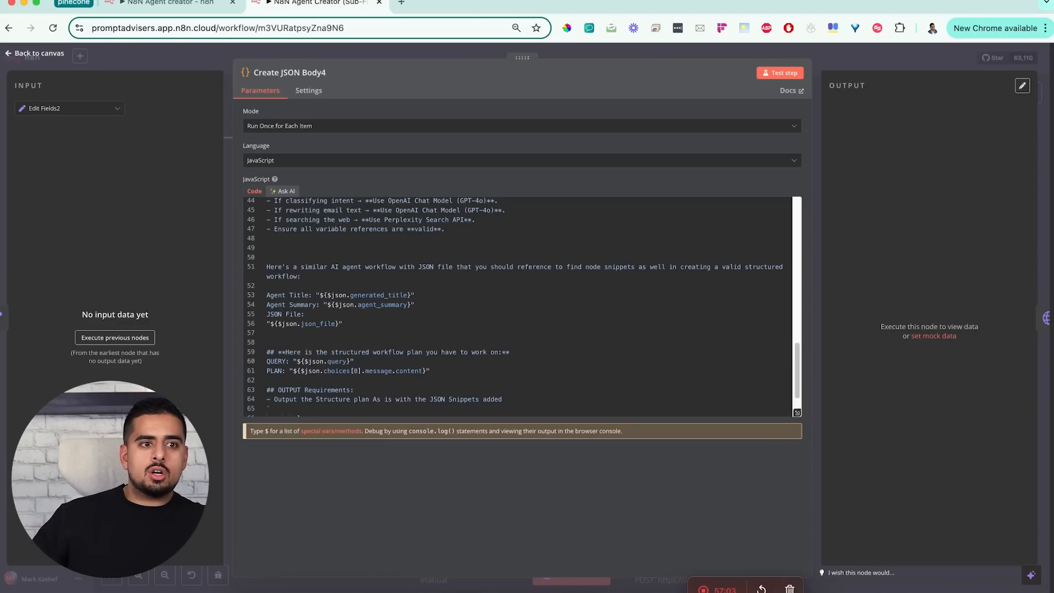
pyautogui.scroll(15, 469, 296)
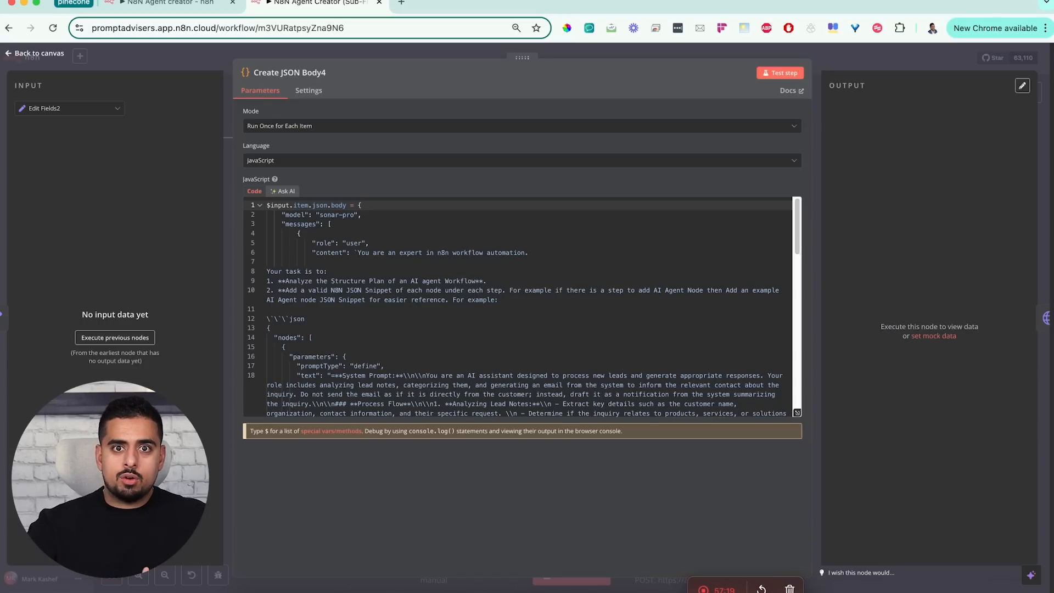
pyautogui.scroll(-10, 298, 270)
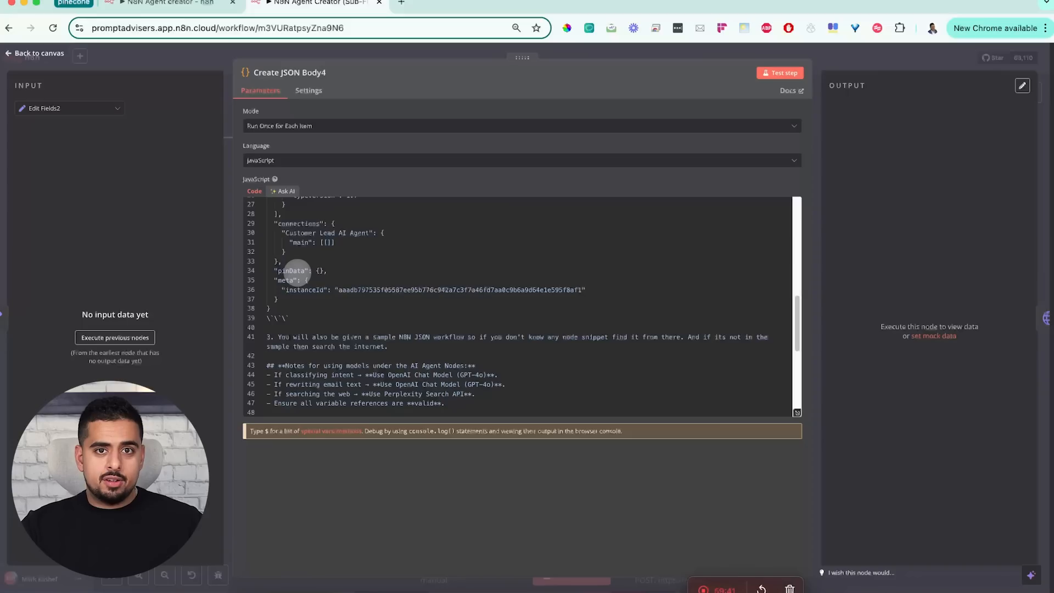
pyautogui.scroll(5, 298, 271)
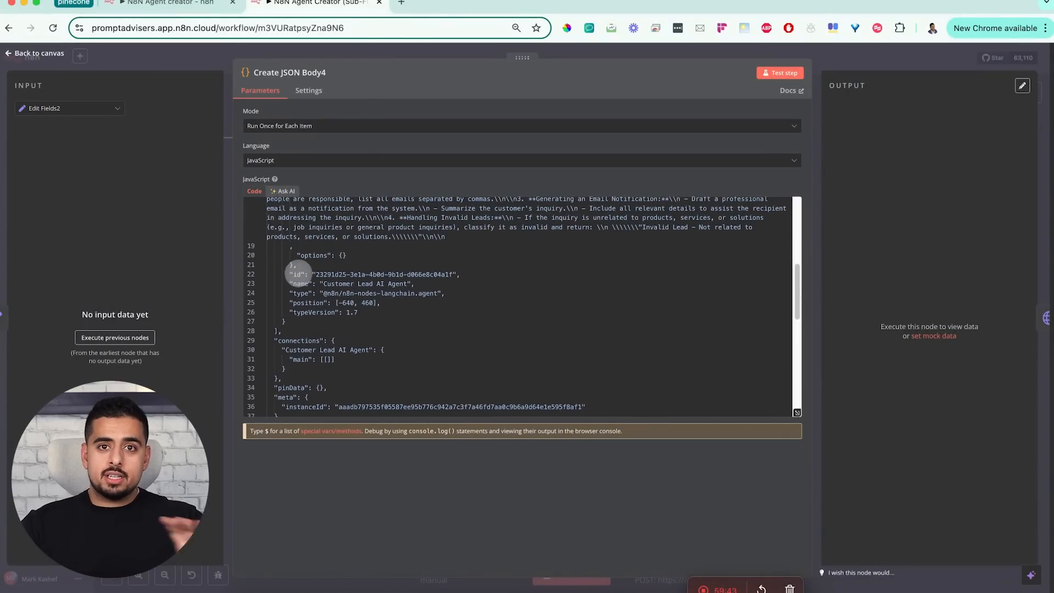
# - Reread the example AI Agent node JSON snippet and its surrounding instructions in the Create JSON Body4 prompt
pyautogui.scroll(4, 302, 272)
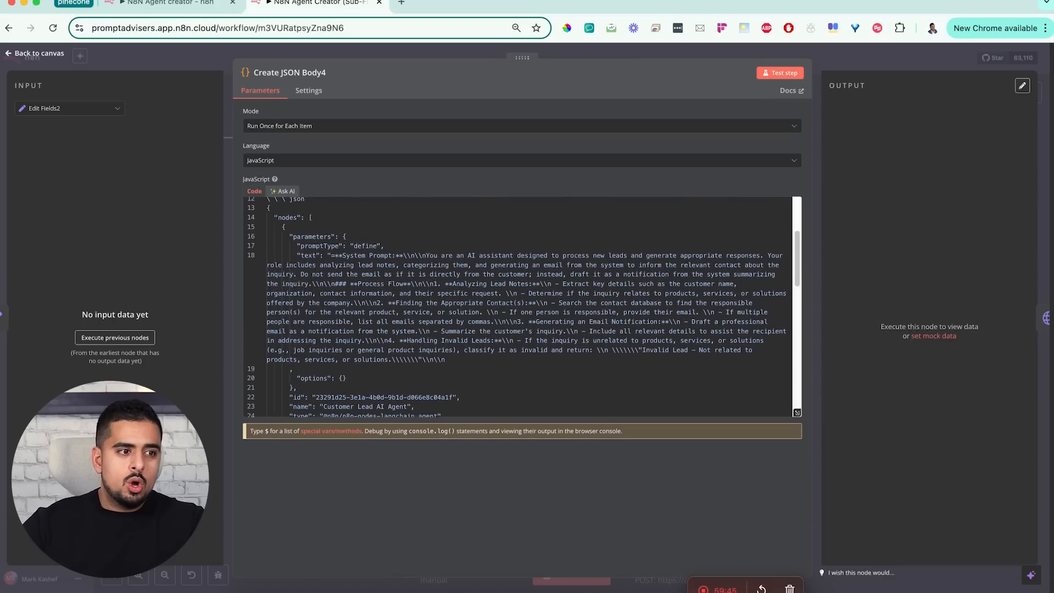
pyautogui.scroll(1, 302, 272)
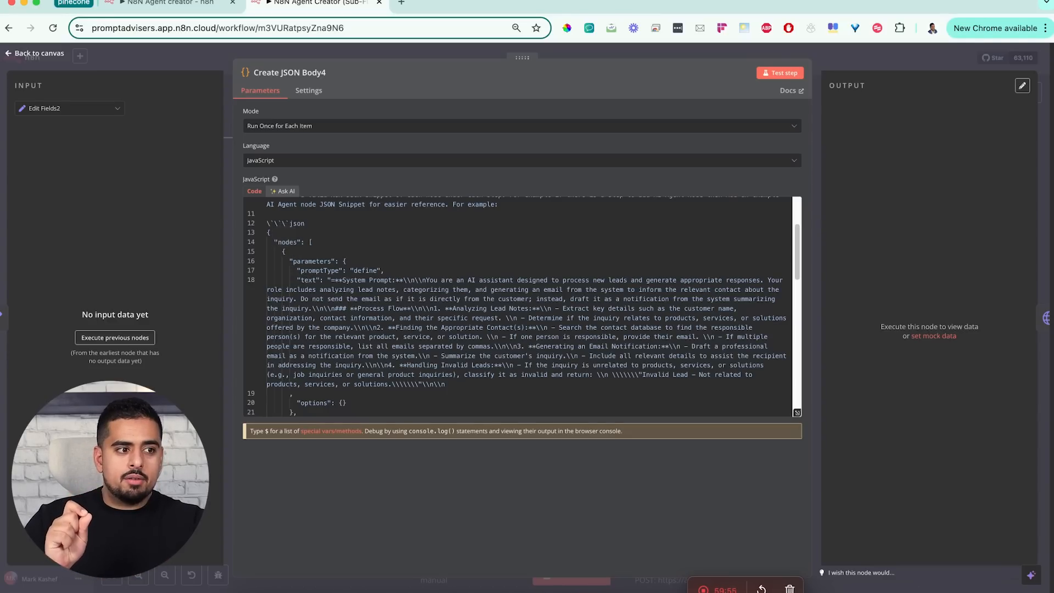
pyautogui.scroll(3, 313, 271)
pyautogui.scroll(-10, 312, 272)
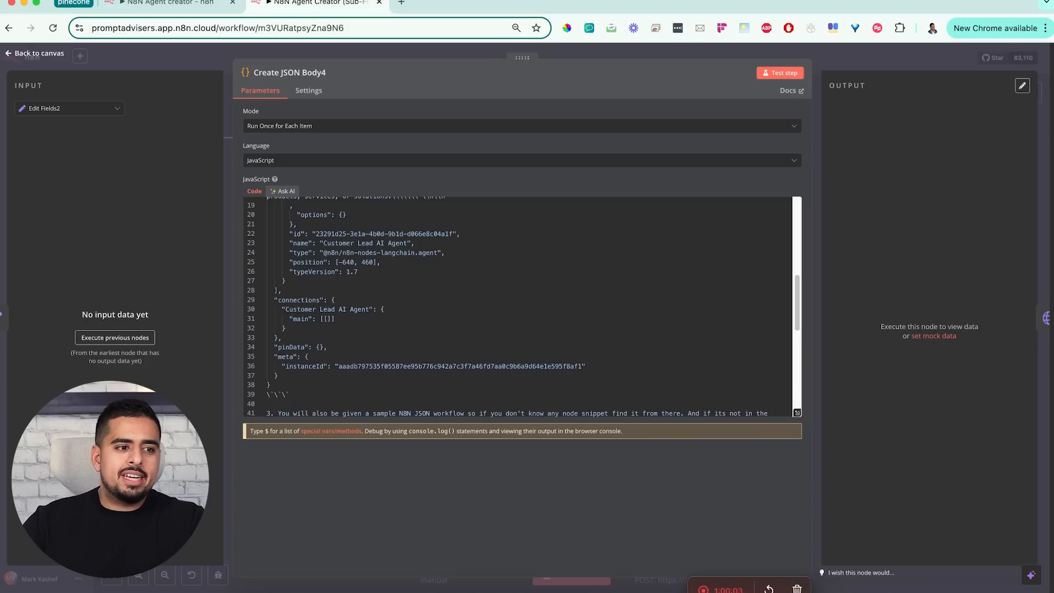
pyautogui.scroll(5, 302, 275)
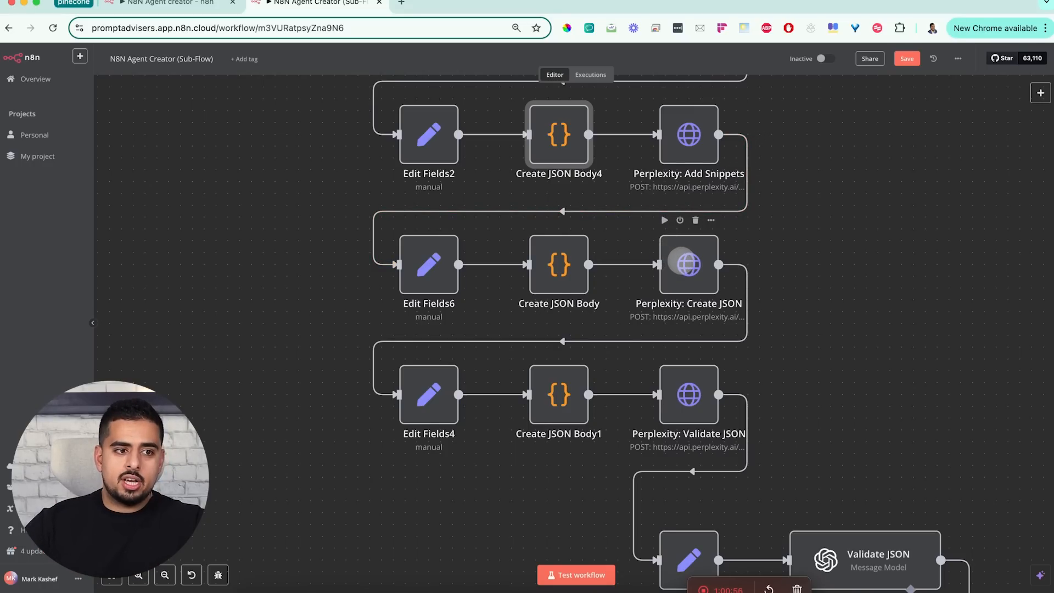
# - Open the Create JSON Body code node and read its prompt's task list, chat model notes and JSON rules
pyautogui.doubleClick(562, 263)
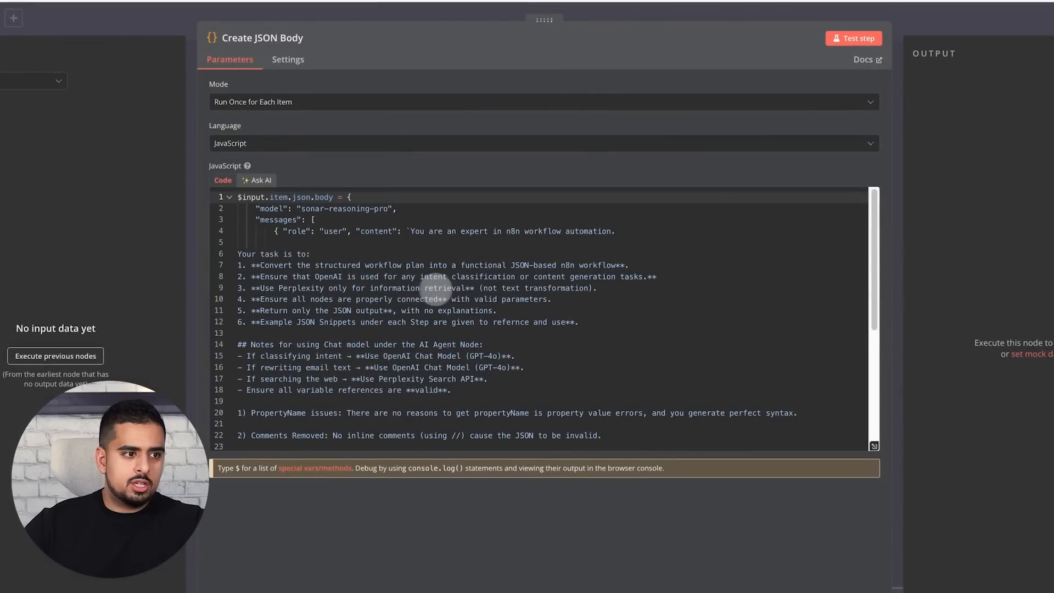
pyautogui.scroll(-1, 385, 282)
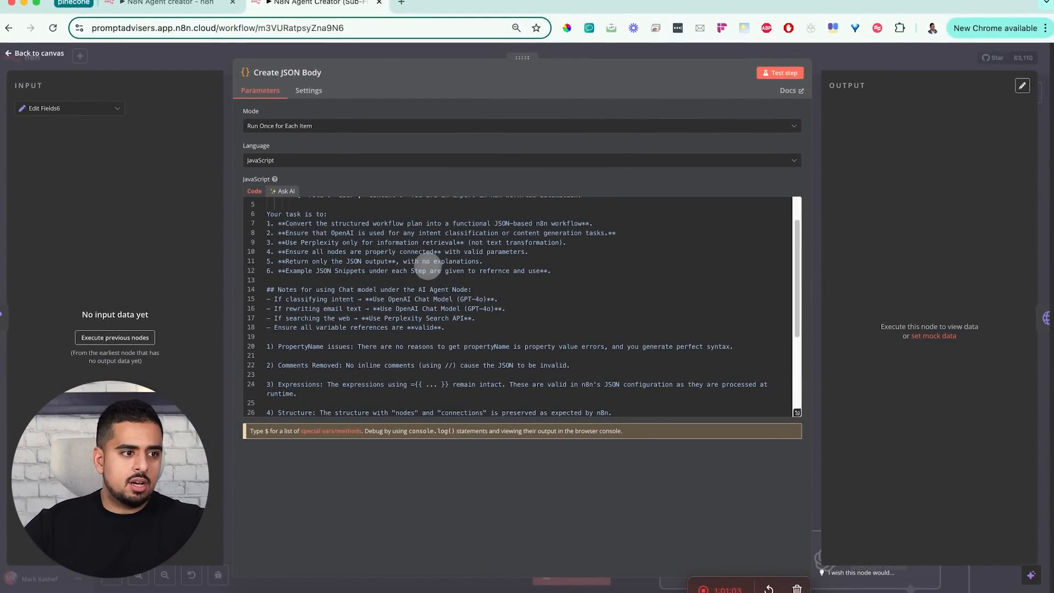
pyautogui.scroll(-3, 428, 267)
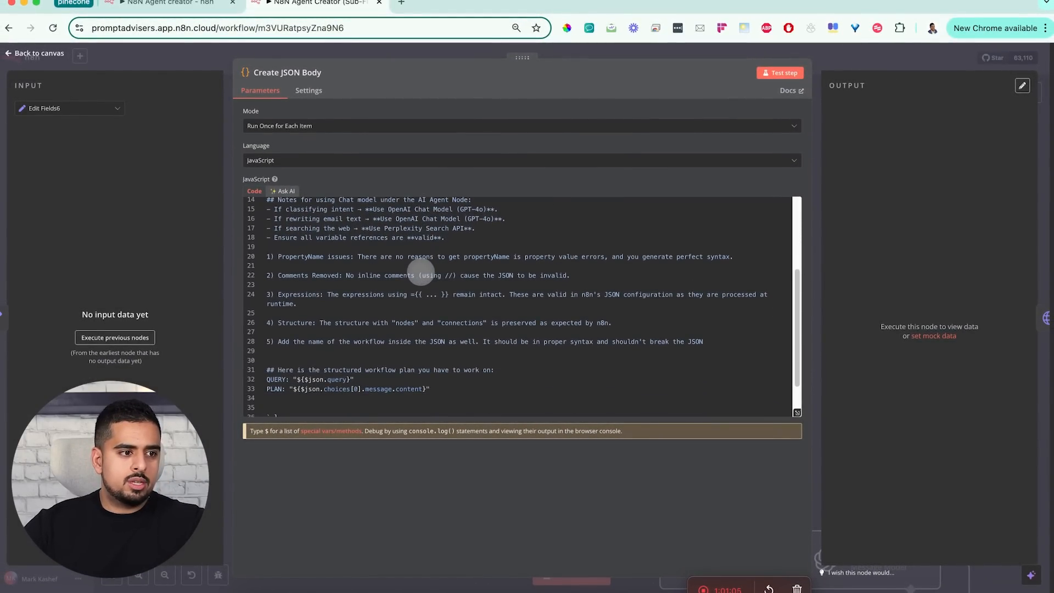
pyautogui.scroll(-1, 421, 273)
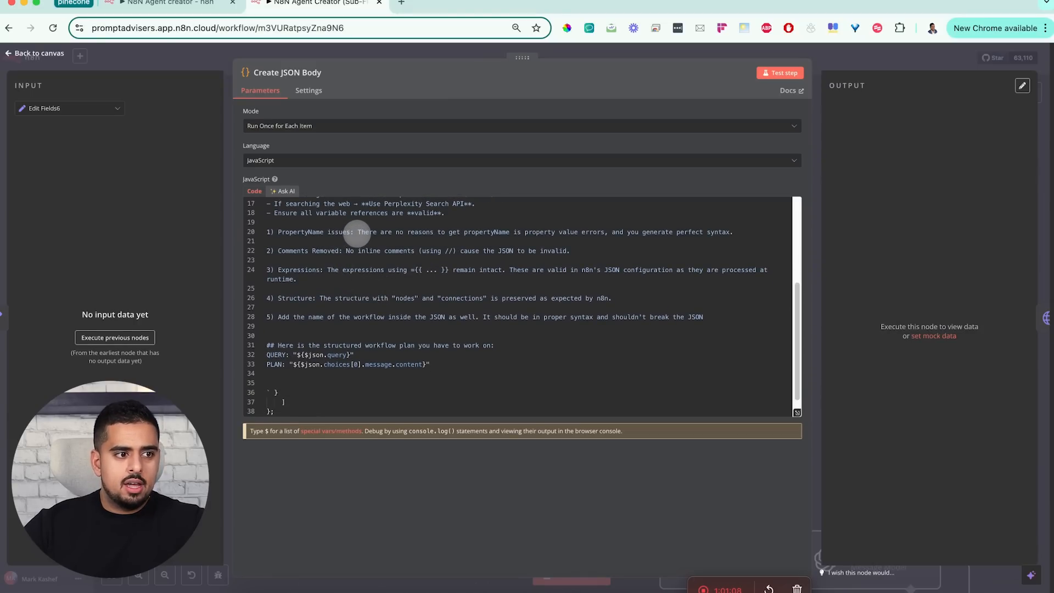
# - Highlight the PropertyName issues rule in the Create JSON Body prompt and examine the inline comments rule below it
pyautogui.moveTo(357, 232); pyautogui.dragTo(765, 248)
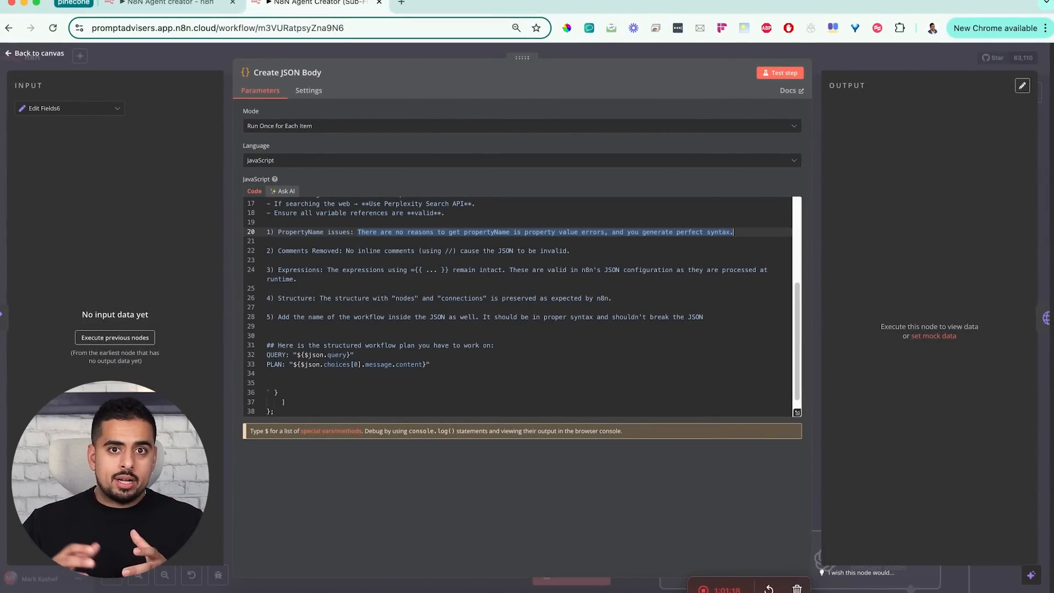
pyautogui.click(357, 232)
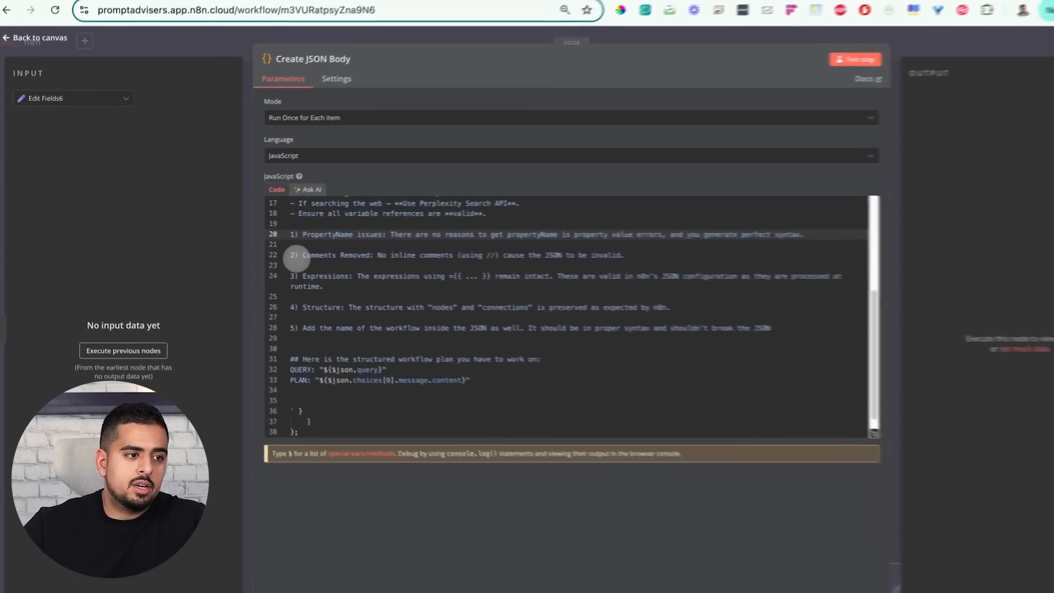
pyautogui.click(296, 256)
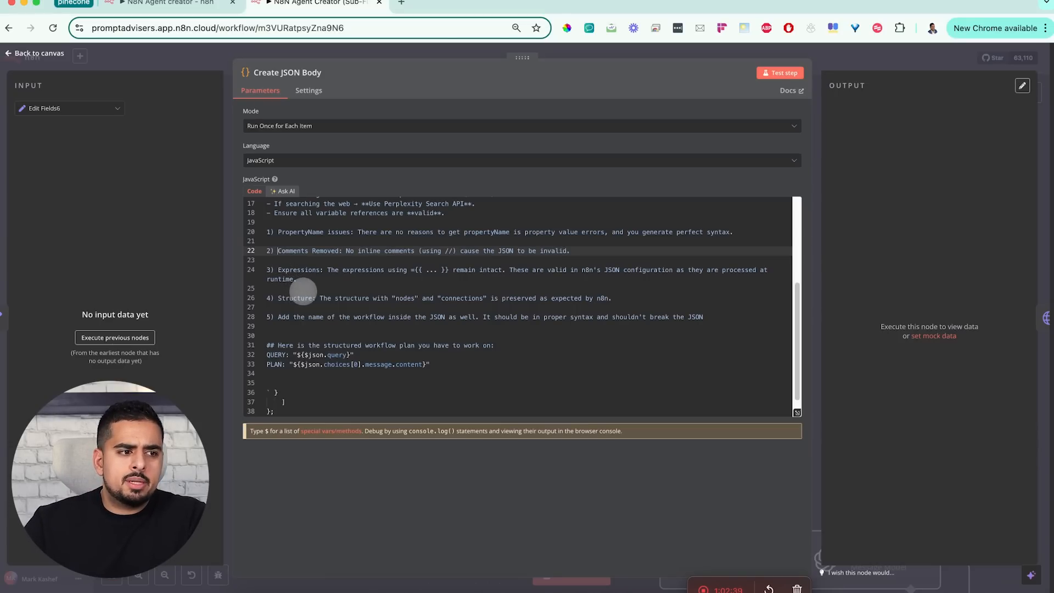
# - Examine the QUERY and PLAN variables at the end of the Create JSON Body prompt and close the node
pyautogui.moveTo(430, 364); pyautogui.dragTo(259, 355)
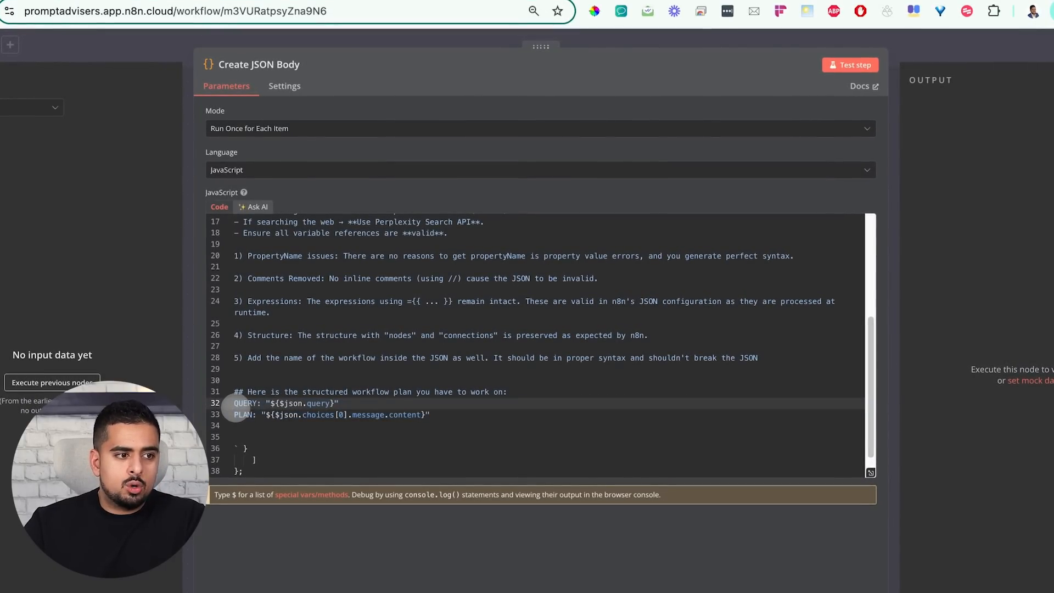
pyautogui.click(476, 413)
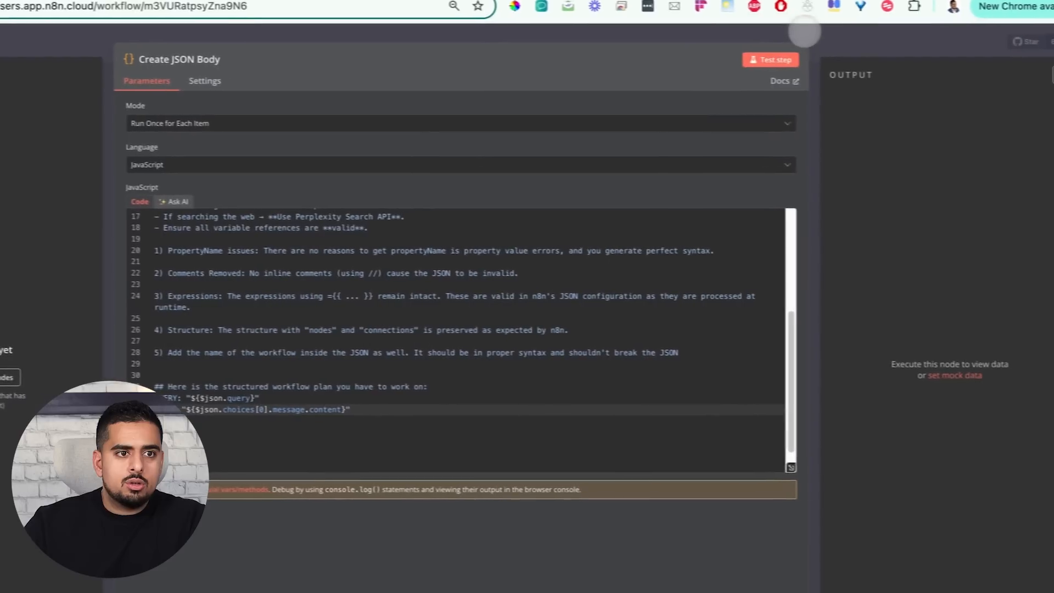
pyautogui.click(901, 39)
# - Open the Validate JSON model node, read its expanded system prompt's validation and output rules, and close the node
pyautogui.scroll(-5, 649, 388)
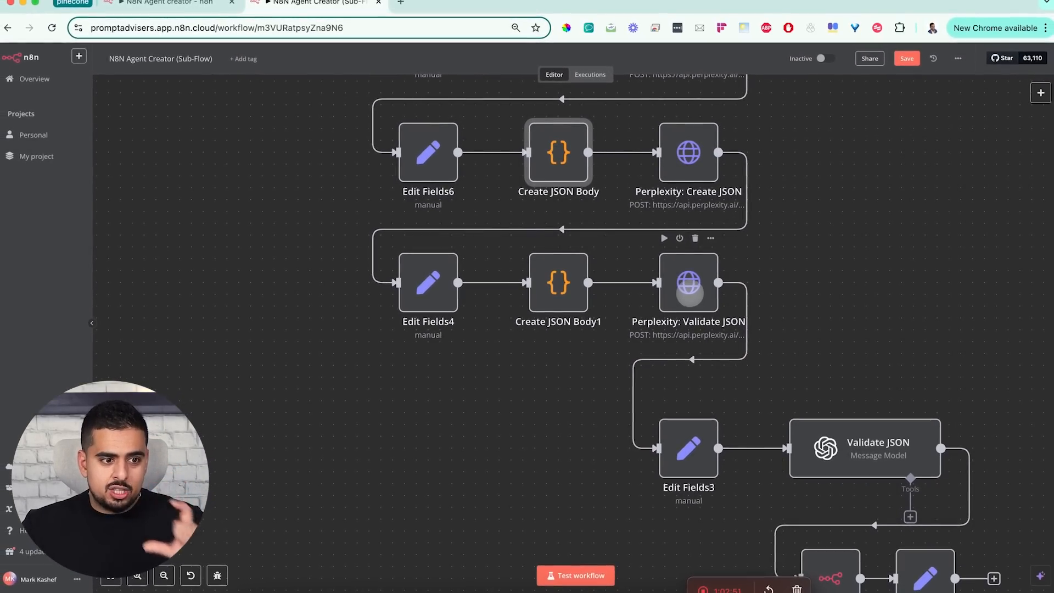
pyautogui.scroll(-2, 752, 298)
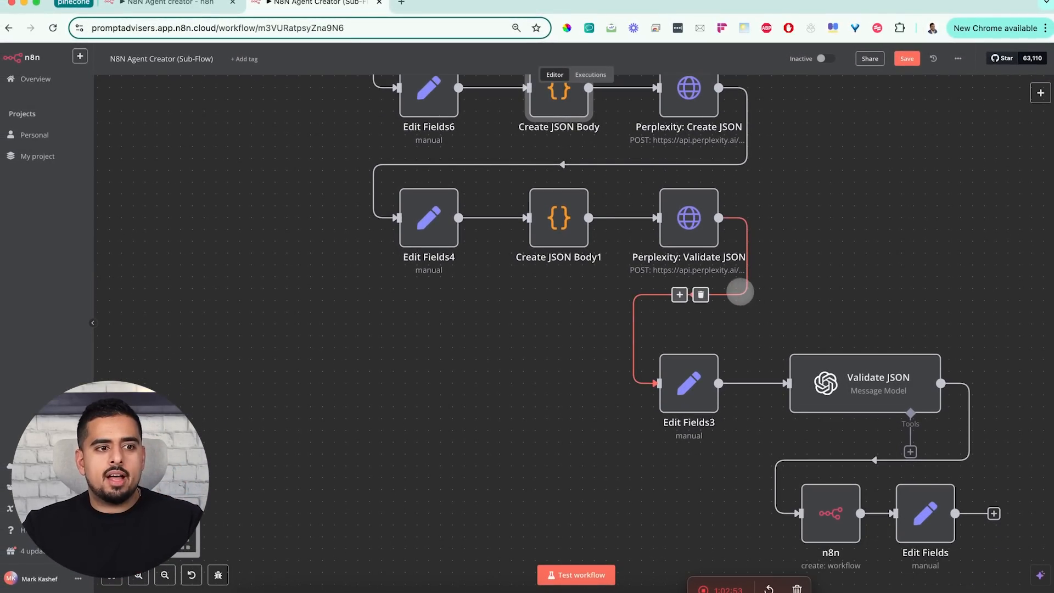
pyautogui.hscroll(6, 740, 291)
pyautogui.scroll(-2, 740, 291)
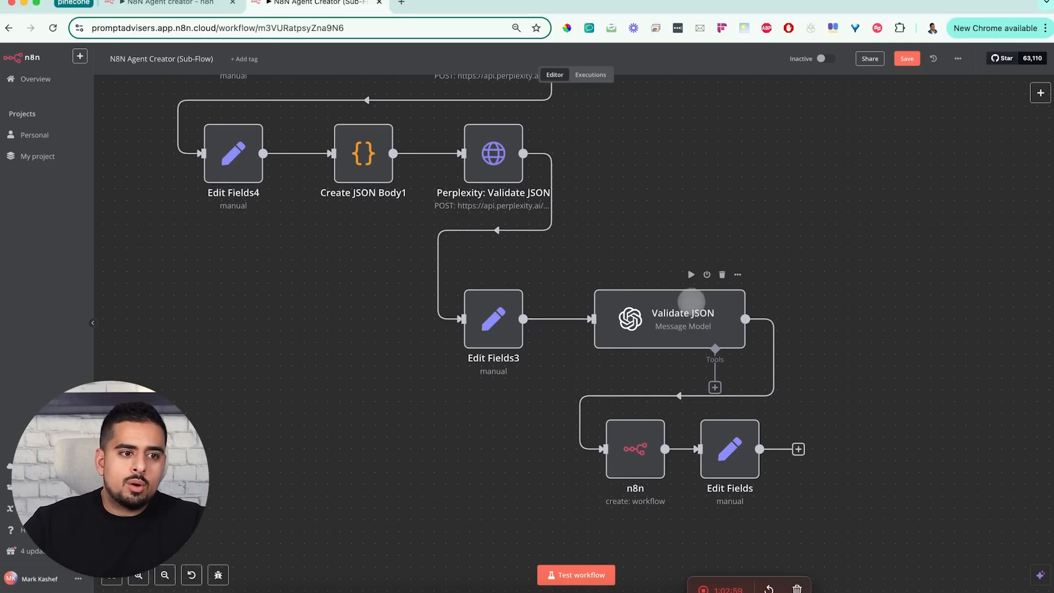
pyautogui.doubleClick(681, 311)
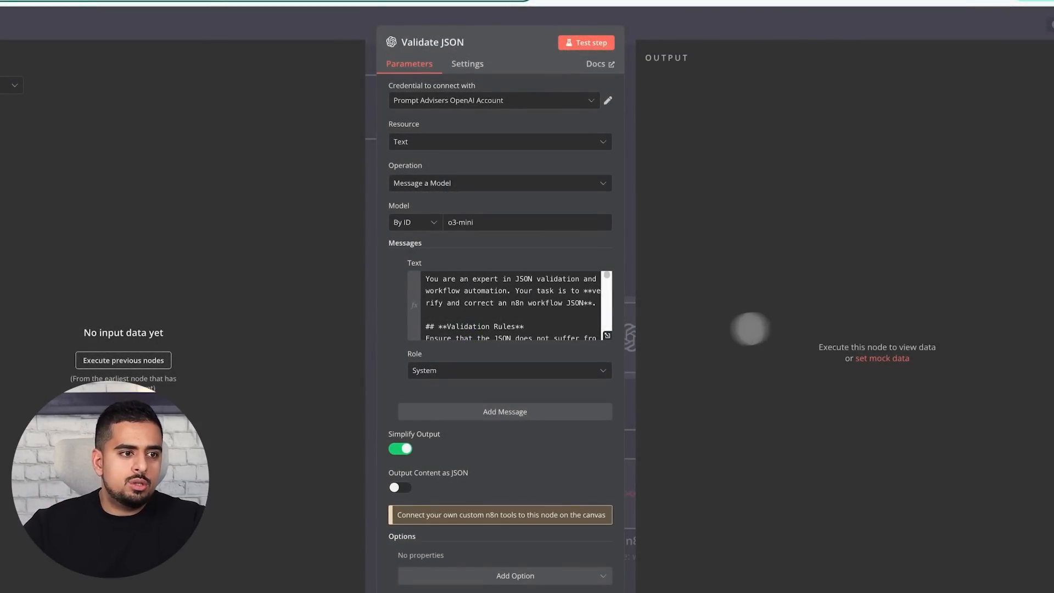
pyautogui.click(592, 336)
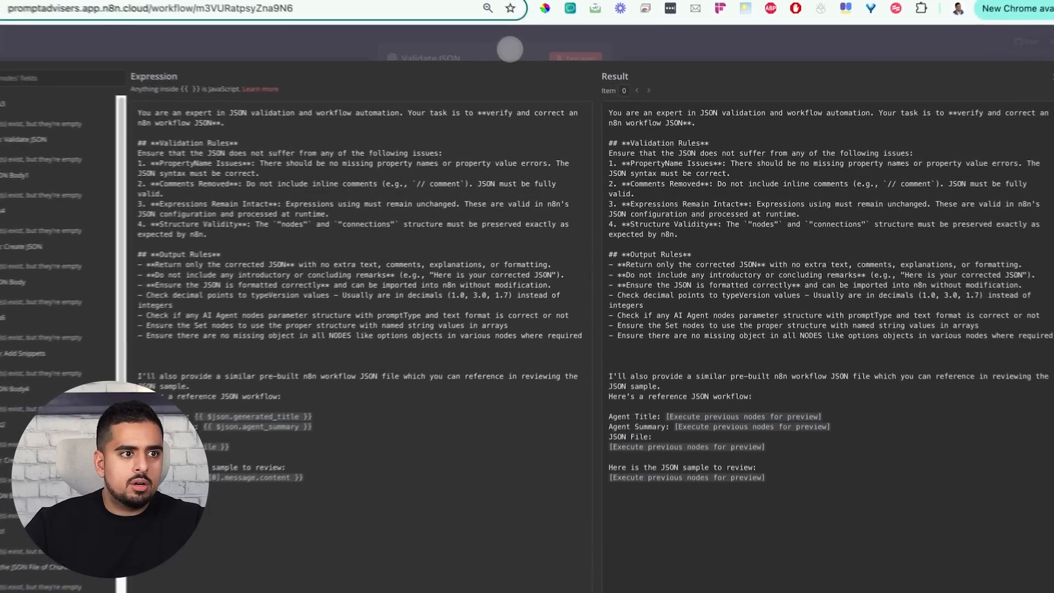
pyautogui.click(533, 63)
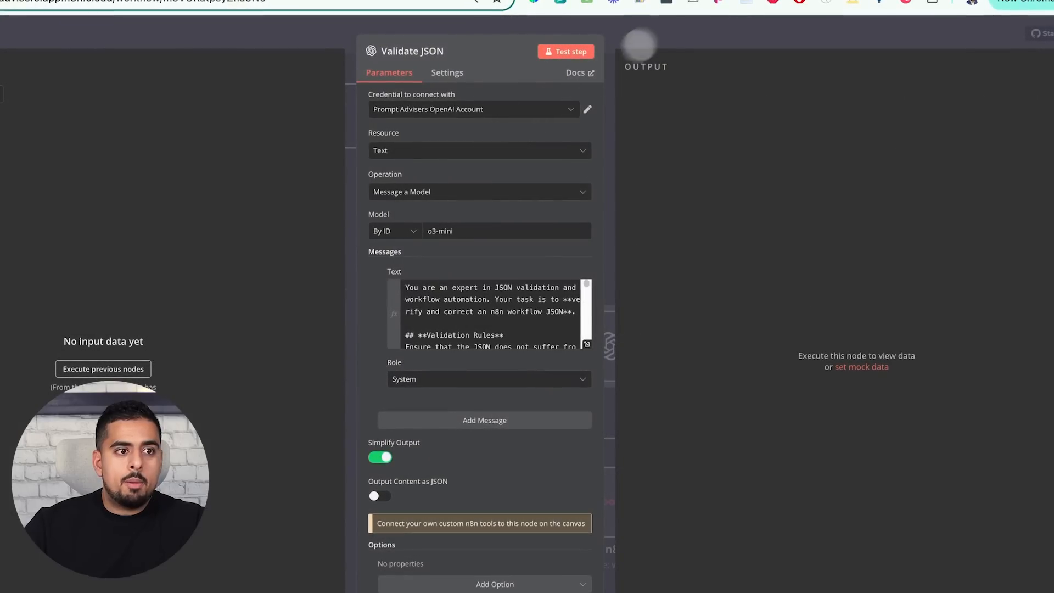
pyautogui.click(639, 45)
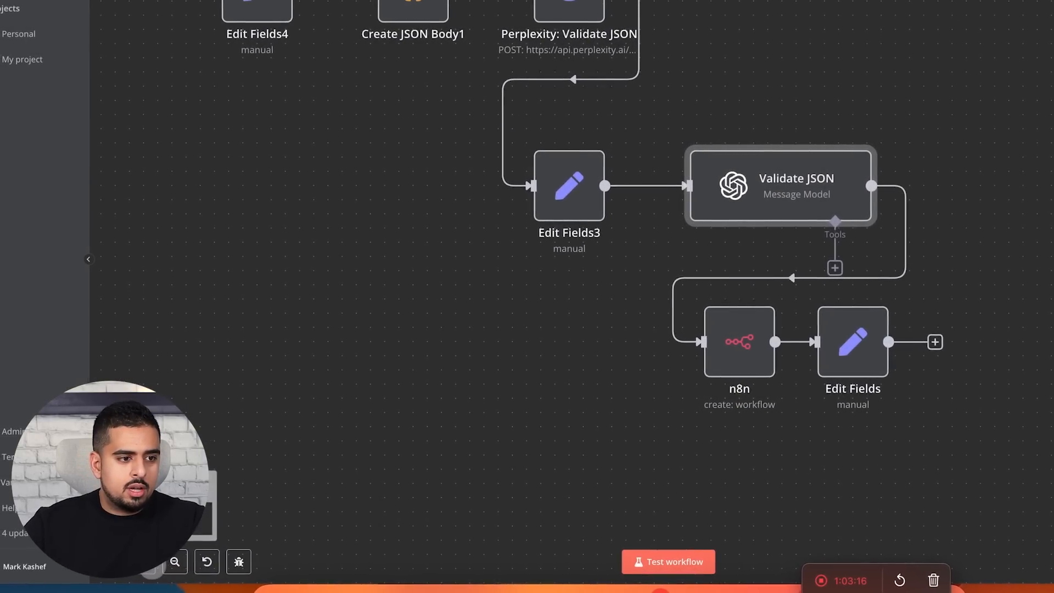
# - Inspect the final n8n create workflow node and the Edit Fields node that follows it up close
pyautogui.click(150, 564)
pyautogui.click(149, 565)
pyautogui.click(150, 565)
pyautogui.click(149, 565)
pyautogui.moveTo(497, 466); pyautogui.dragTo(273, 264)
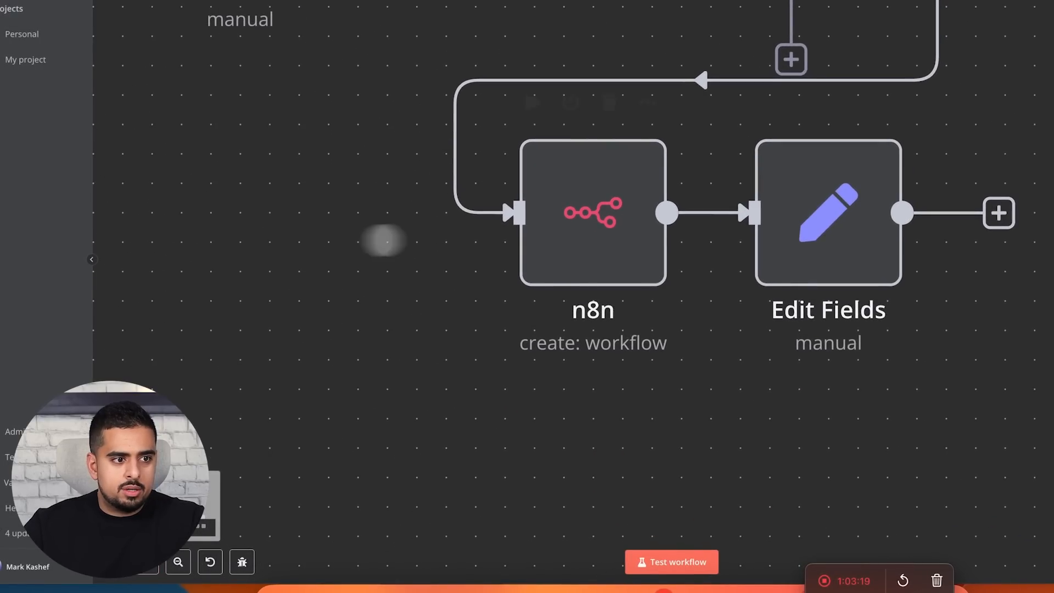
pyautogui.click(590, 240)
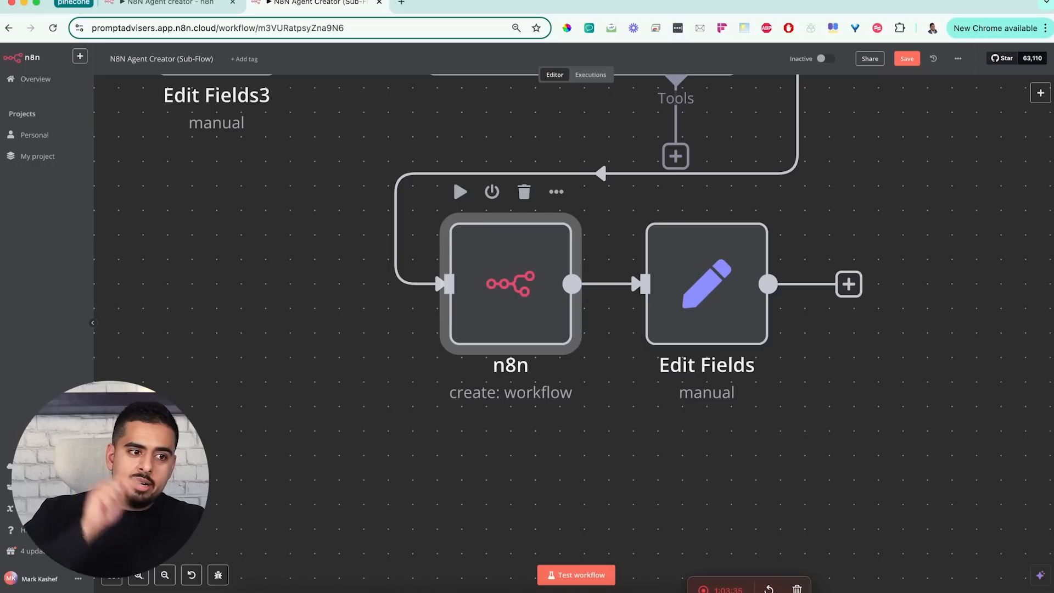
pyautogui.press('Right')
pyautogui.moveTo(801, 81)
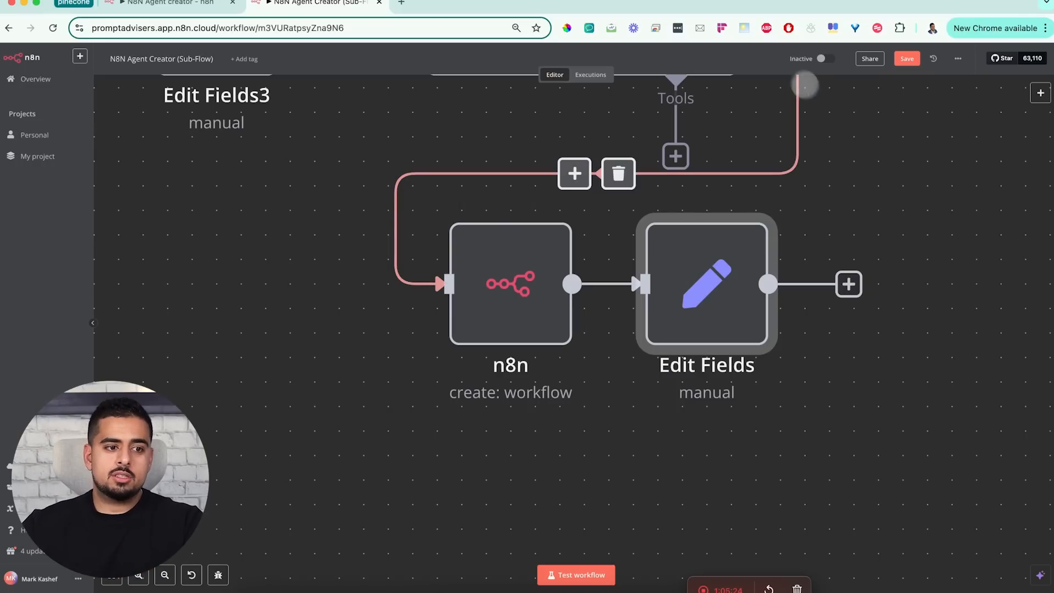
# - Examine the Workflow URL expression in the last Edit Fields node, check the agent creator workflow's chat, and close the node
pyautogui.doubleClick(738, 258)
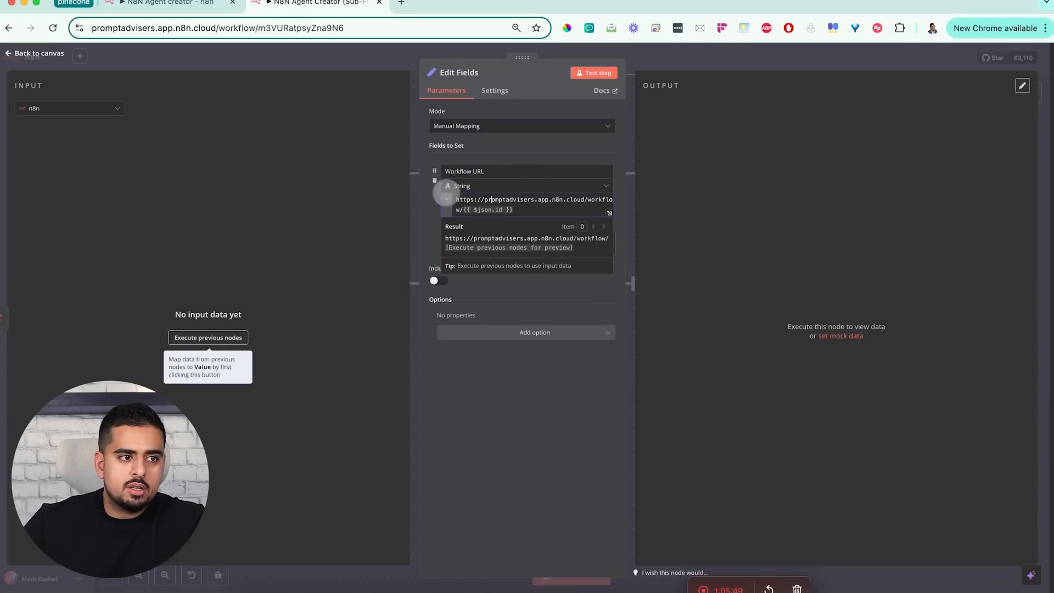
pyautogui.tripleClick(464, 204)
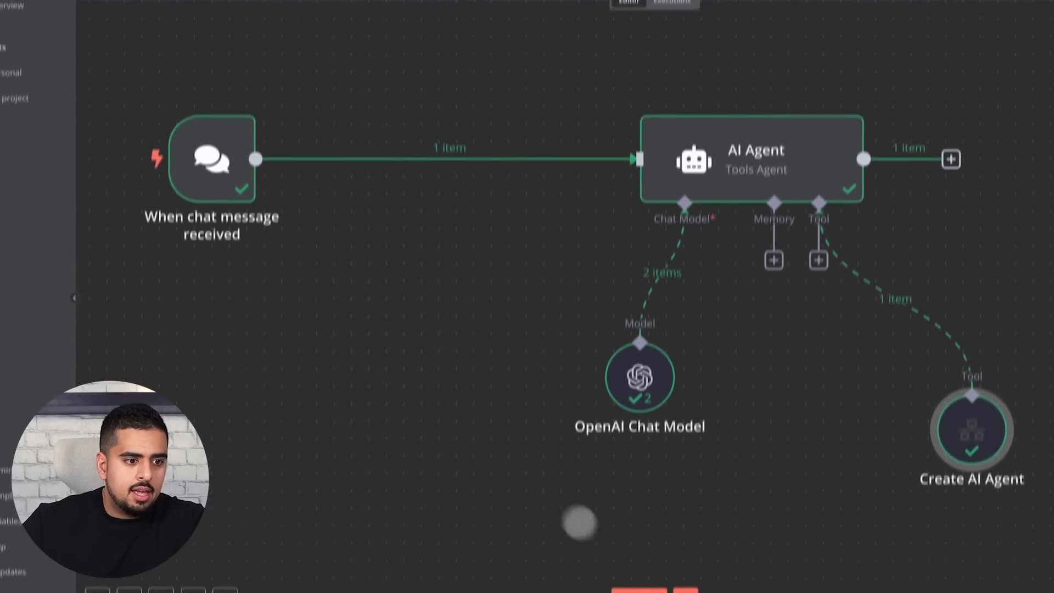
pyautogui.click(639, 557)
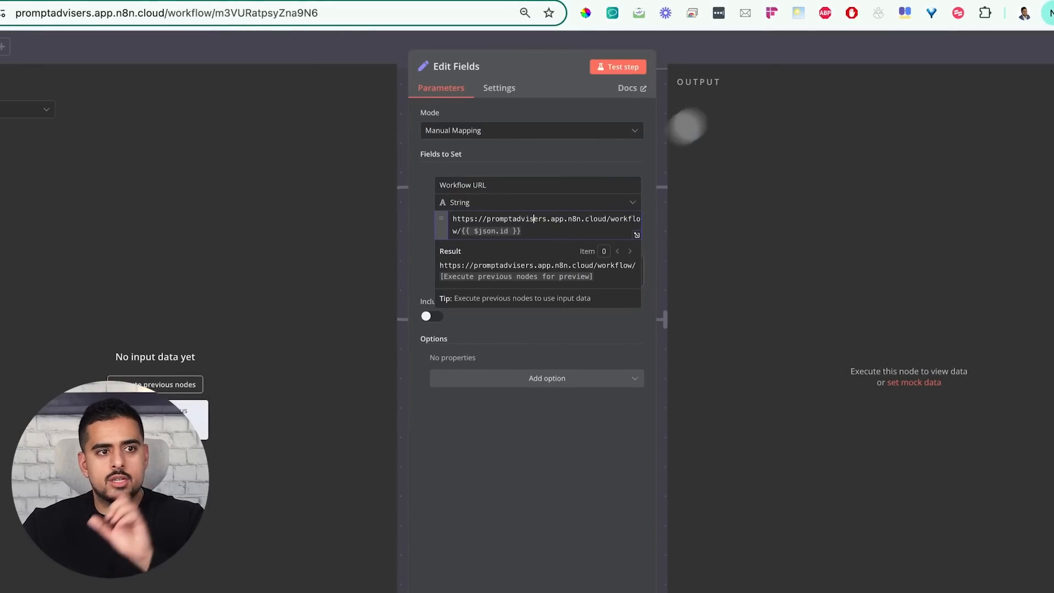
pyautogui.click(764, 52)
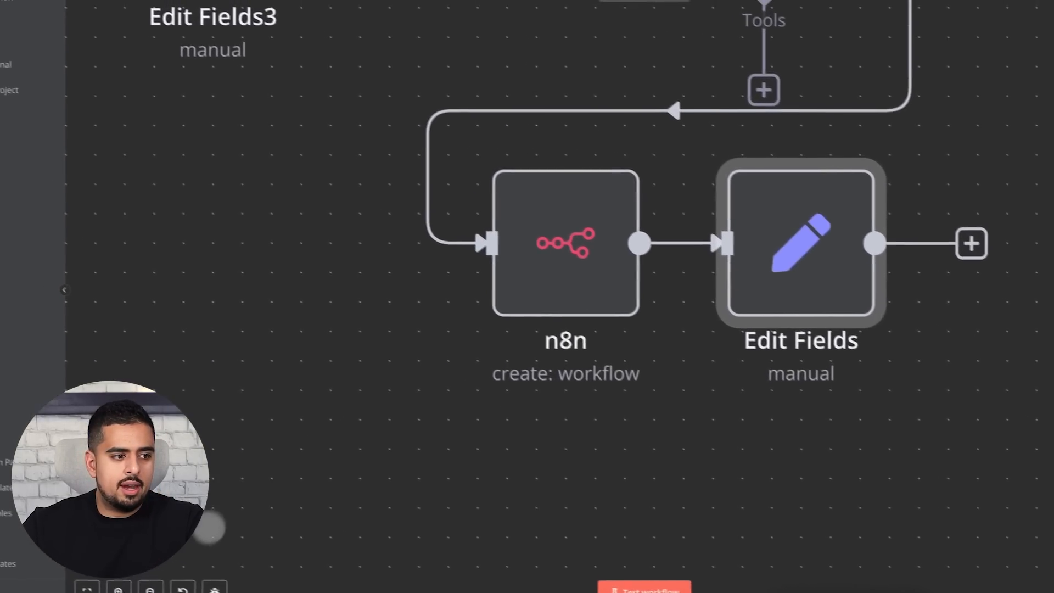
# - Review the sub-flow's overall layout, from the workflow and chunk retrieval nodes through the Perplexity request rows
pyautogui.click(111, 583)
pyautogui.click(110, 583)
pyautogui.moveTo(234, 209); pyautogui.dragTo(523, 483)
pyautogui.moveTo(329, 255); pyautogui.dragTo(489, 470)
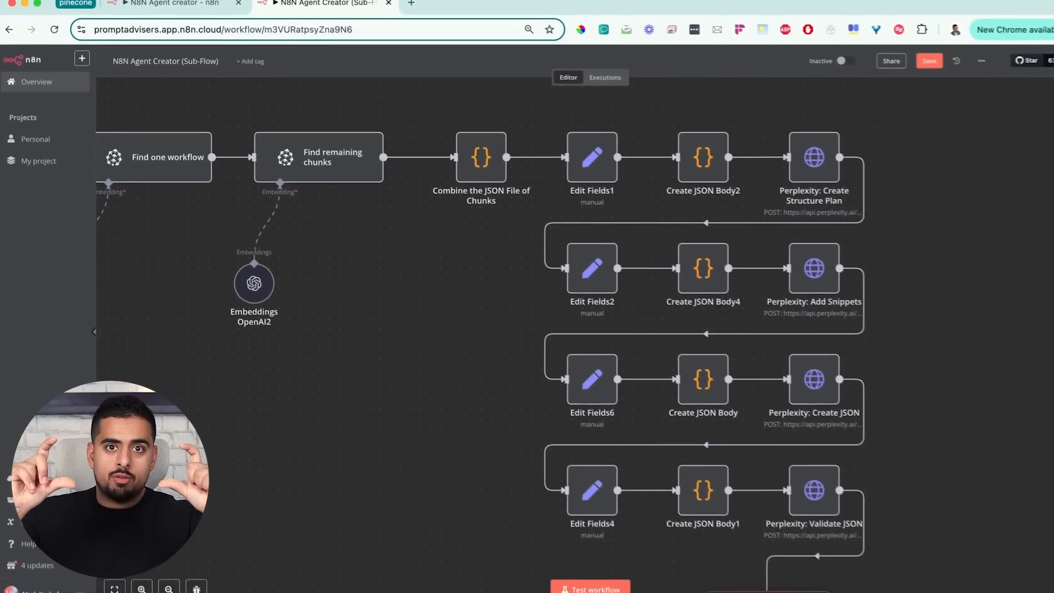
pyautogui.hscroll(-5, 548, 329)
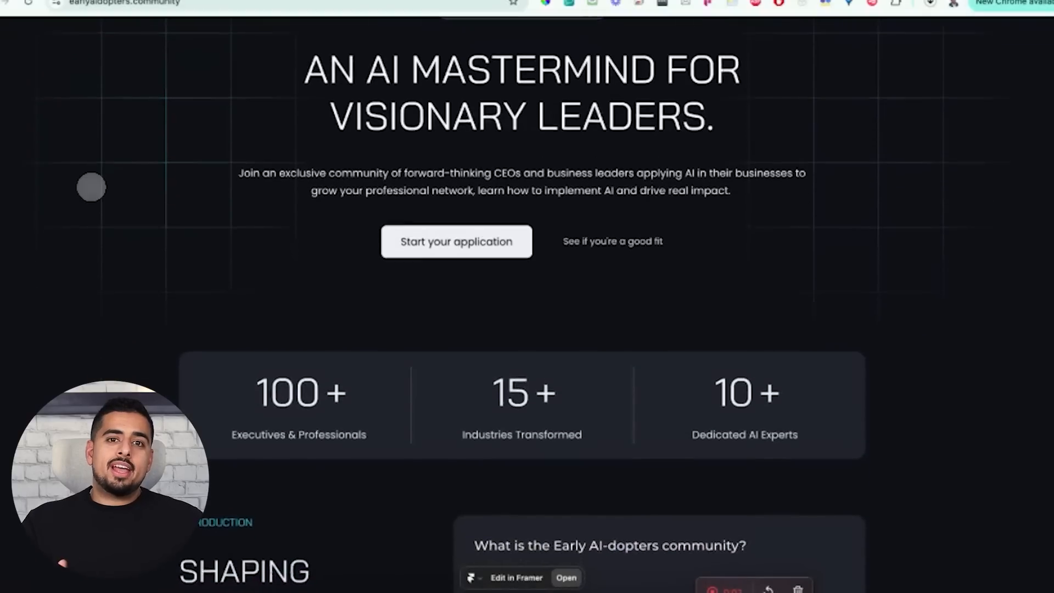
# - Browse the Early AI-dopters community page through its membership benefits, areas of expertise and target professionals
pyautogui.scroll(-2, 89, 188)
pyautogui.scroll(-15, 89, 188)
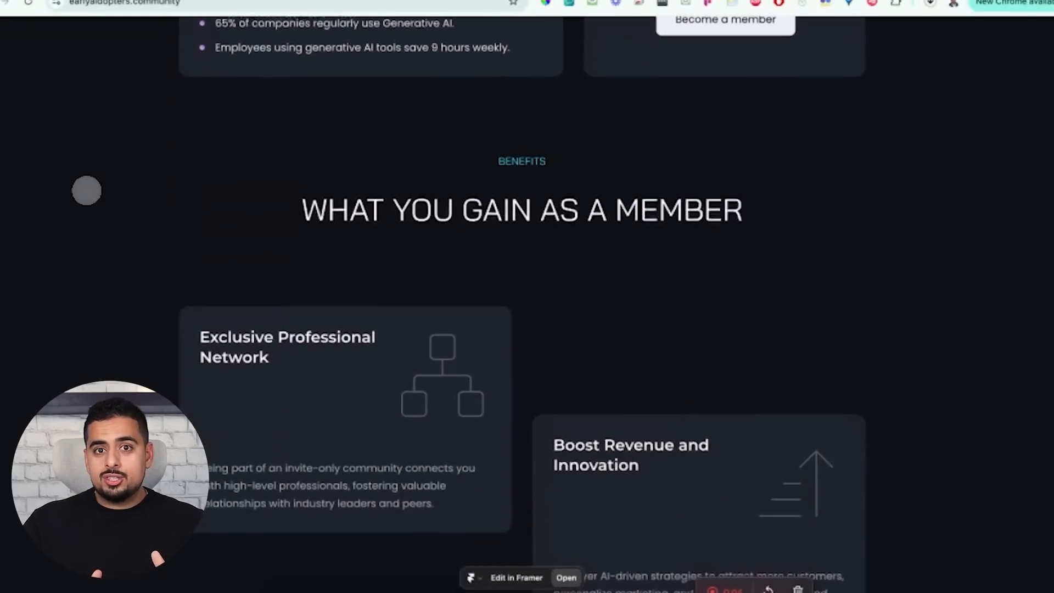
pyautogui.scroll(-15, 86, 190)
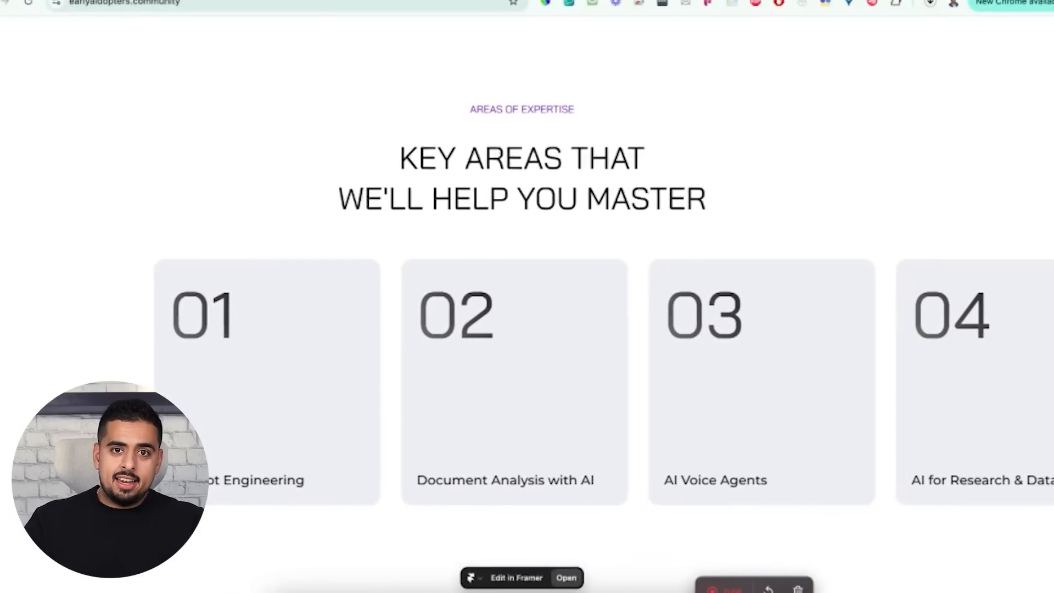
pyautogui.scroll(-15, 85, 190)
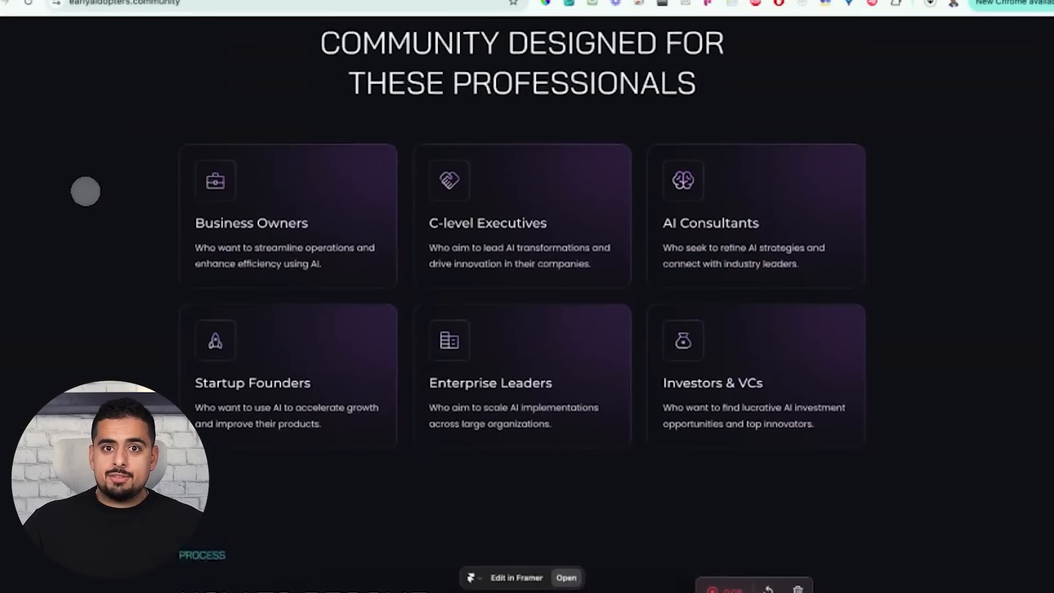
pyautogui.scroll(-10, 85, 191)
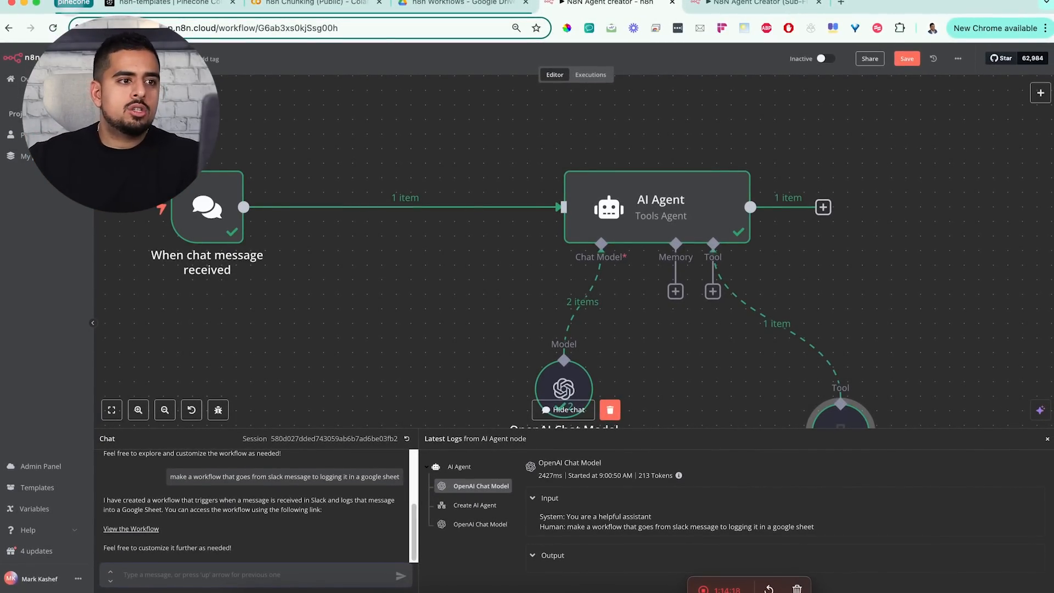
# - Switch to the n8n Workflows folder in Google Drive and open the AI-powered YouTube Video Summarization & Analysis text file
pyautogui.click(463, 3)
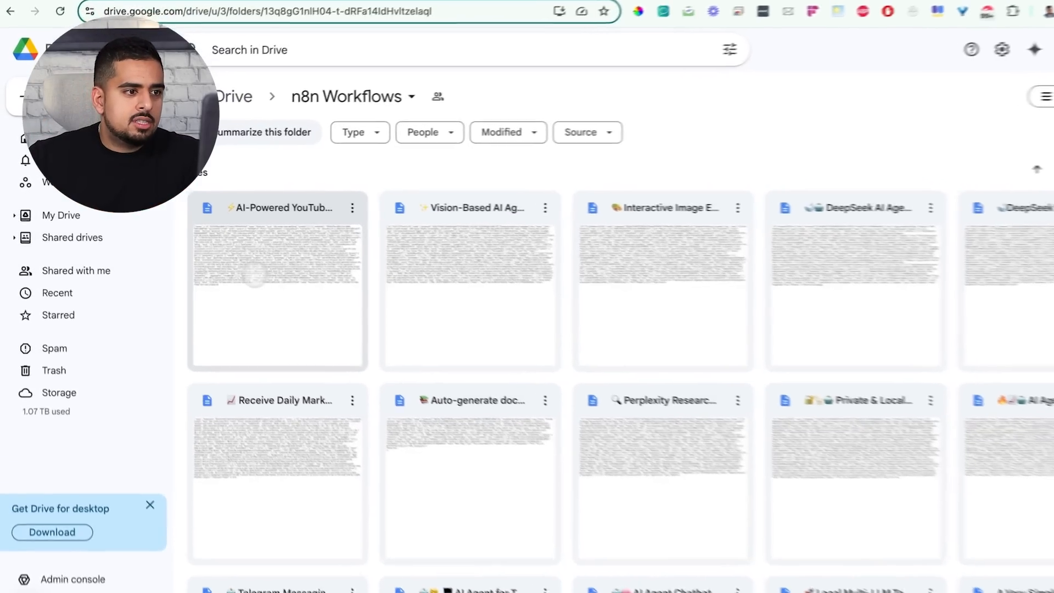
pyautogui.doubleClick(242, 275)
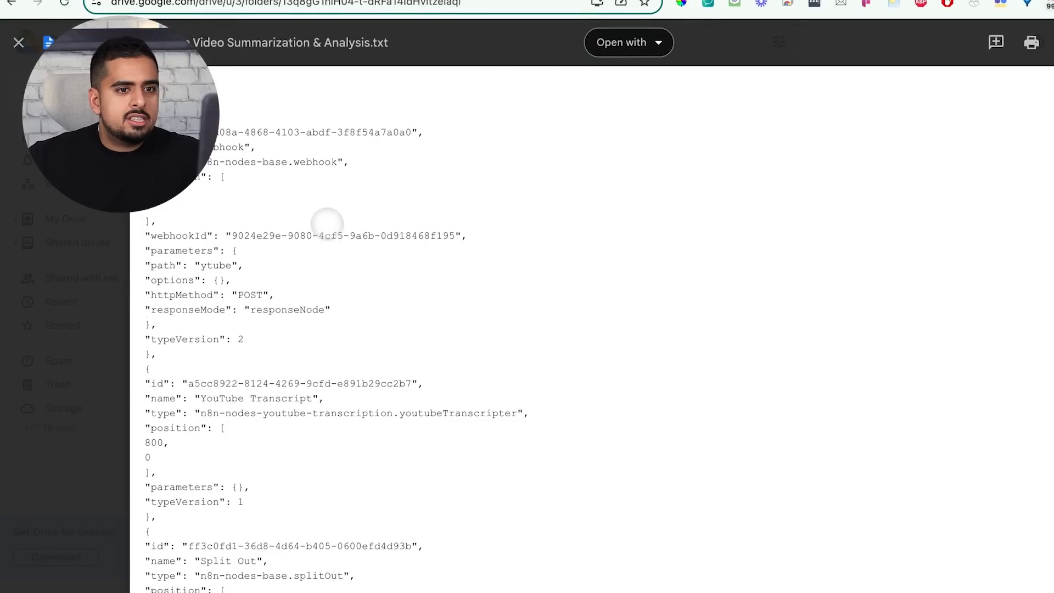
# - Examine the node definitions in the YouTube Video Summarization & Analysis text file, including the Telegram node, and close the file preview
pyautogui.scroll(-15, 329, 230)
pyautogui.scroll(10, 311, 245)
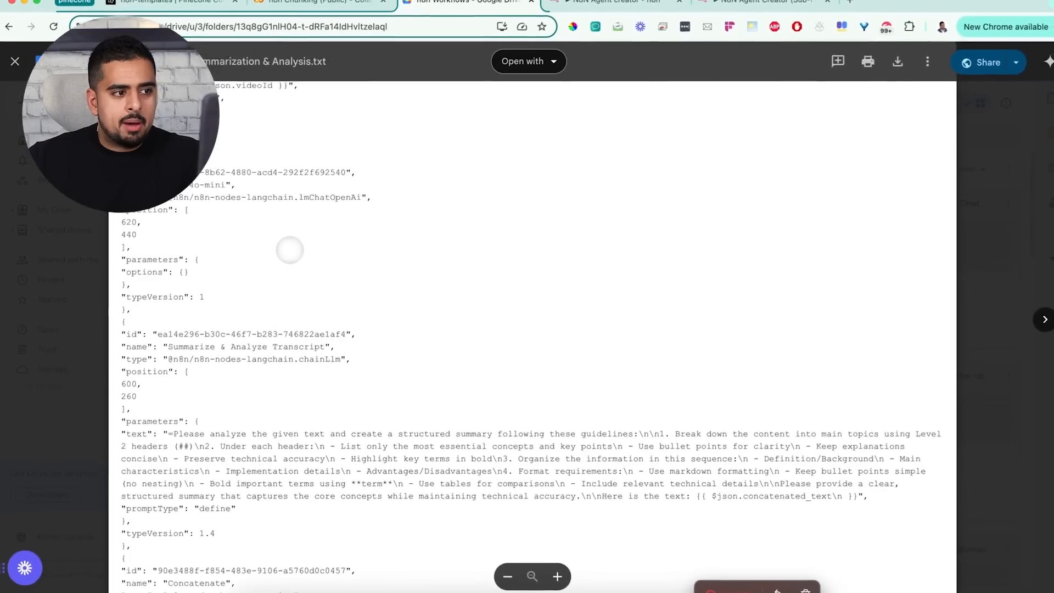
pyautogui.scroll(8, 290, 250)
pyautogui.doubleClick(159, 224)
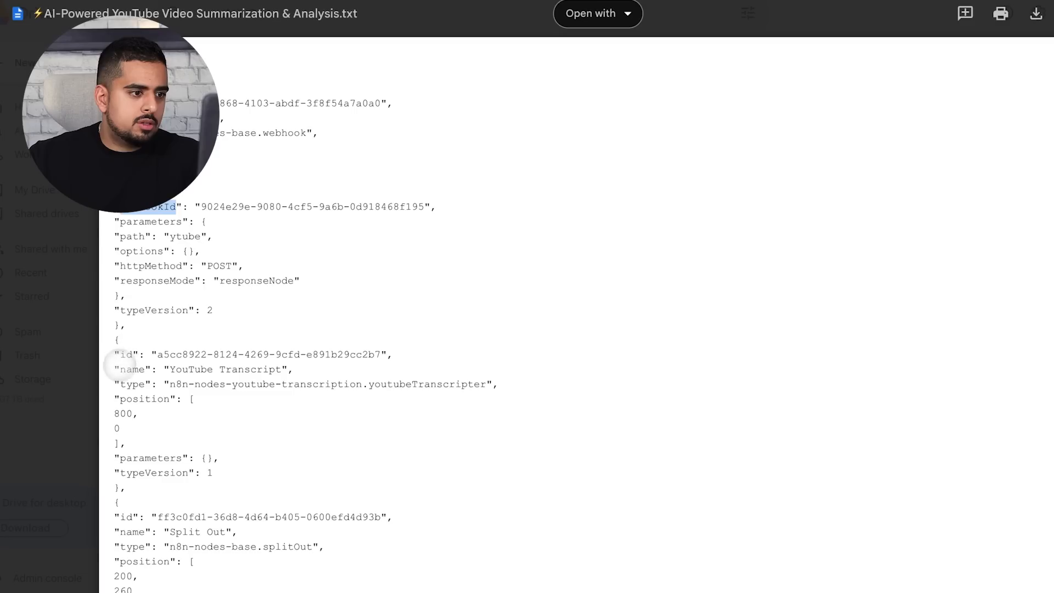
pyautogui.scroll(-10, 132, 373)
pyautogui.scroll(-5, 148, 385)
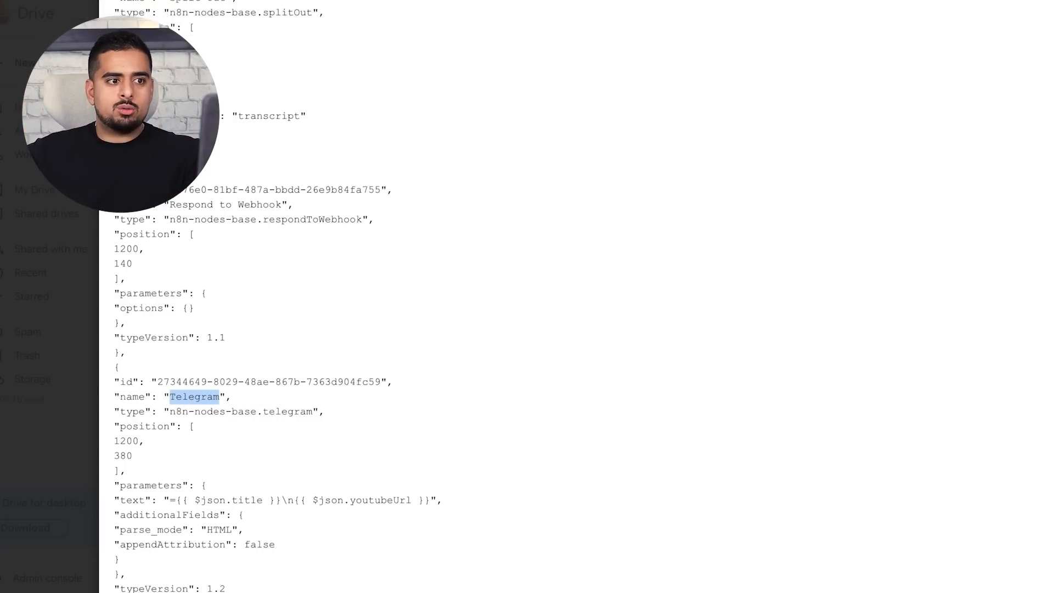
pyautogui.click(979, 404)
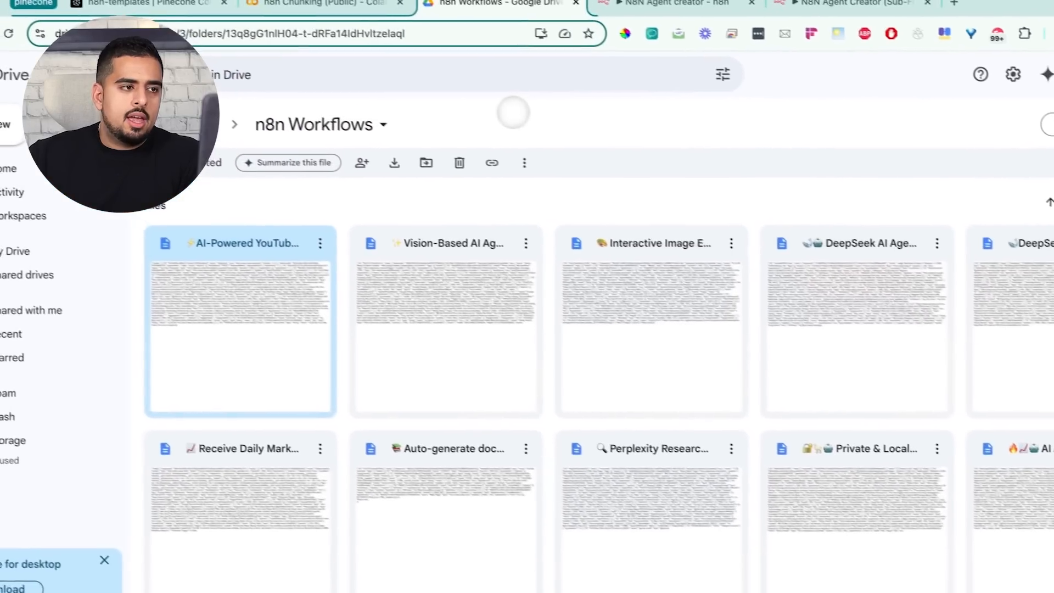
# - Switch to the n8n-templates index in Pinecone and review the summary, chunk index and title fields of its records
pyautogui.click(164, 5)
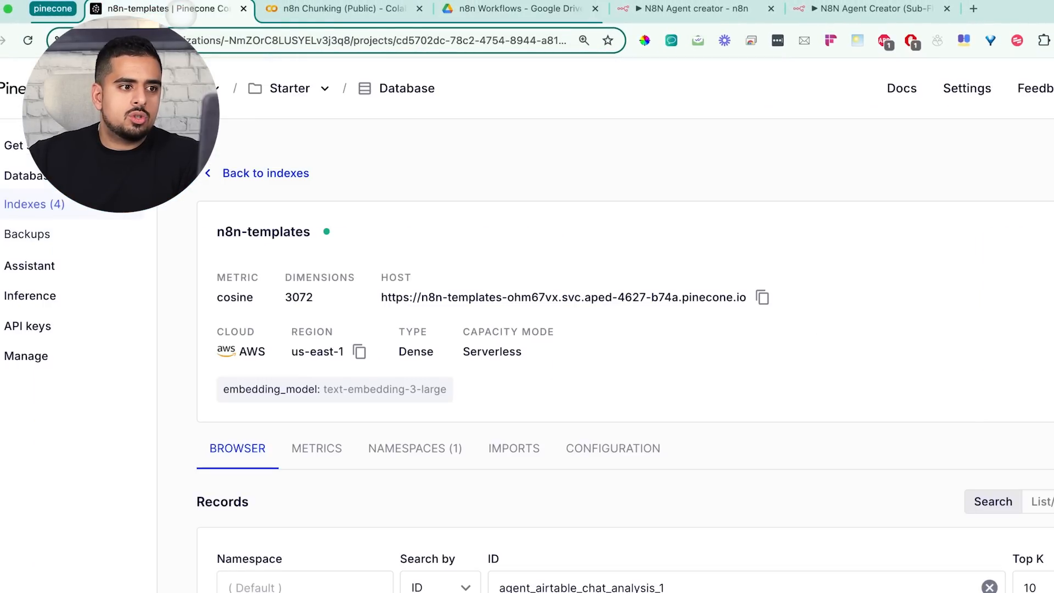
pyautogui.scroll(-10, 400, 247)
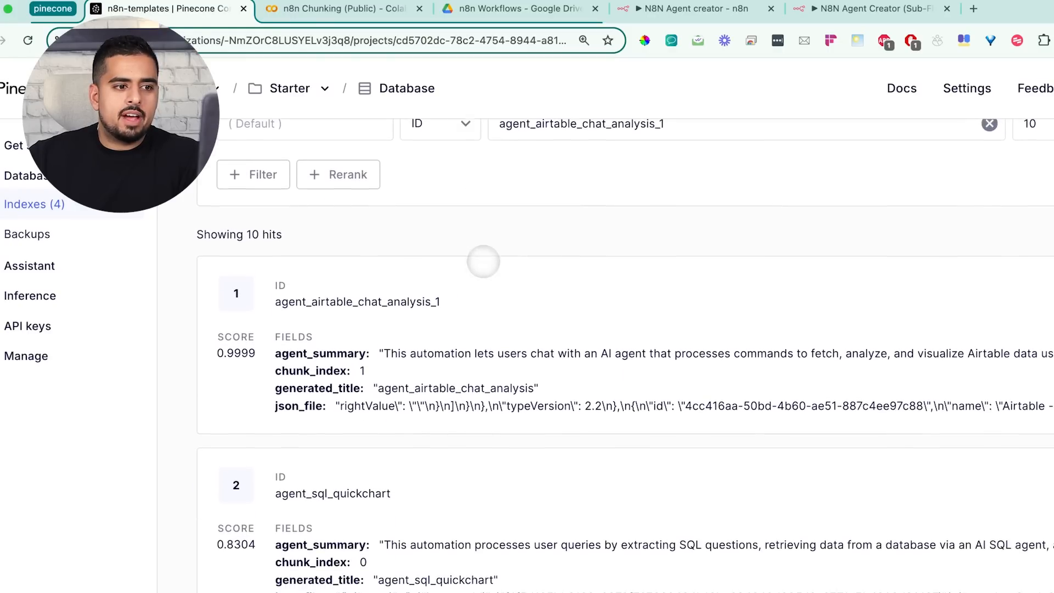
pyautogui.scroll(-1, 482, 259)
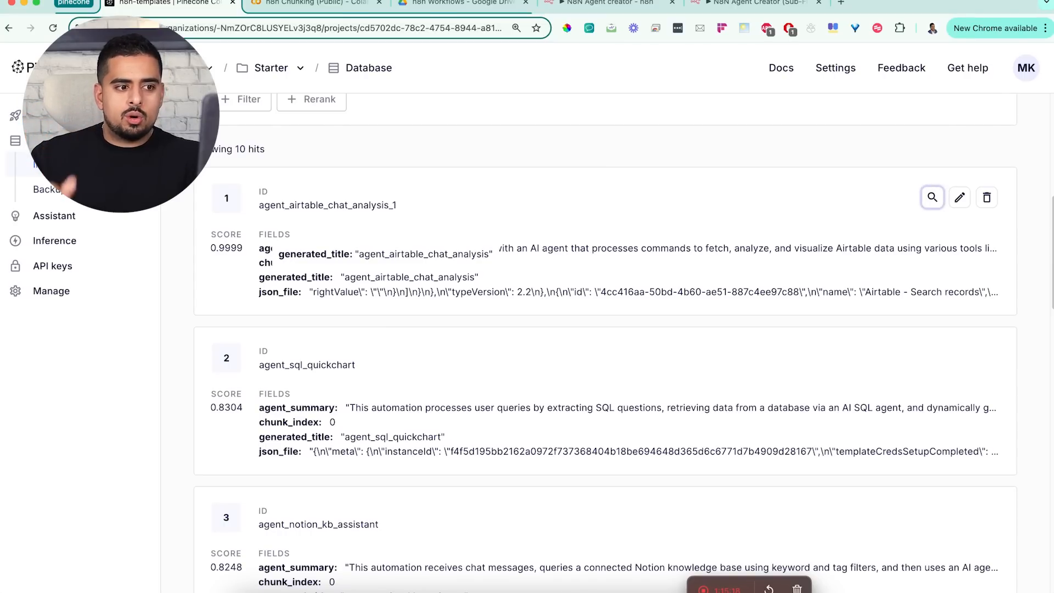
pyautogui.scroll(-10, 391, 286)
pyautogui.moveTo(396, 287); pyautogui.dragTo(382, 297)
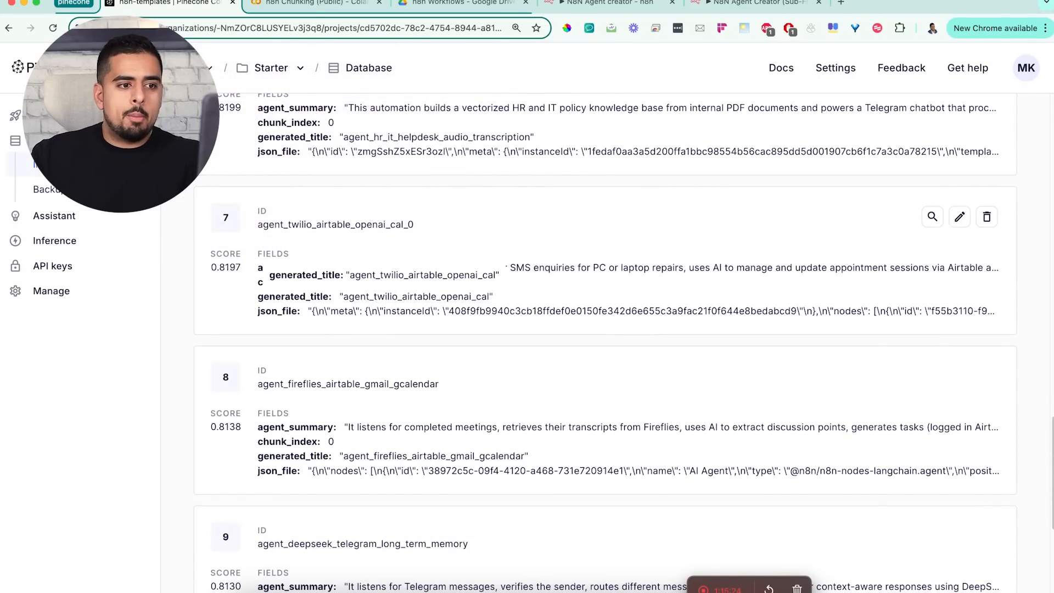
pyautogui.moveTo(382, 296); pyautogui.dragTo(384, 297)
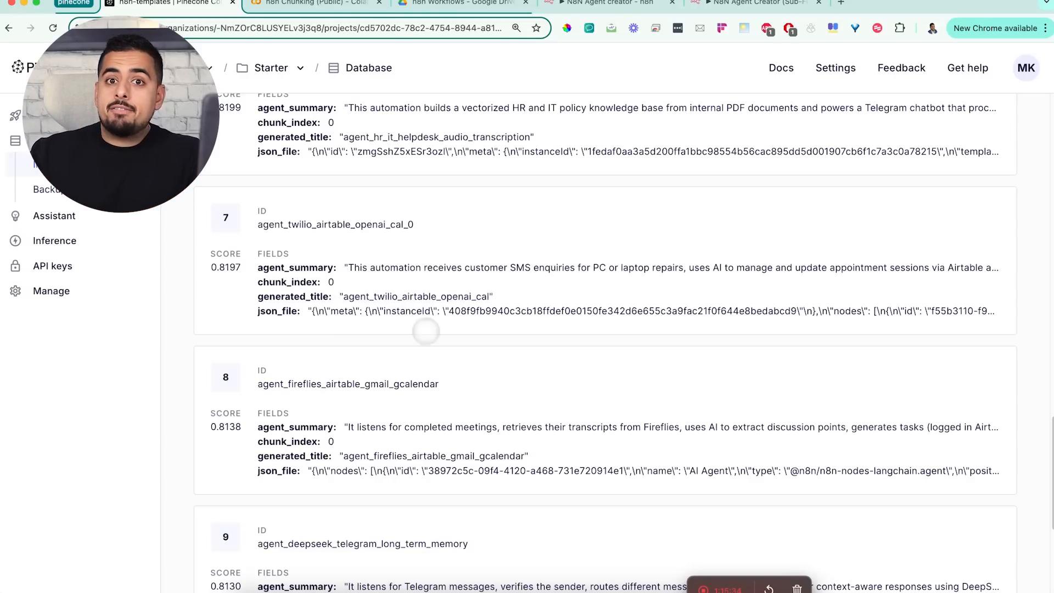
# - Inspect the full json_file contents stored in the agent_airtable_chat_analysis_1 and agent_google_sheet_chat records
pyautogui.scroll(15, 430, 315)
pyautogui.scroll(3, 431, 315)
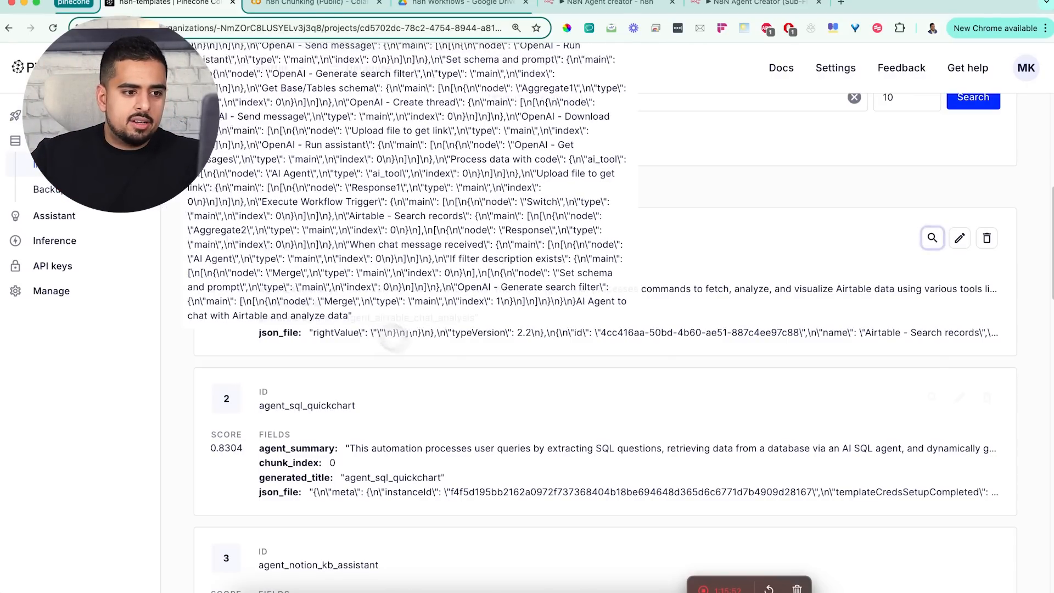
pyautogui.scroll(-8, 439, 384)
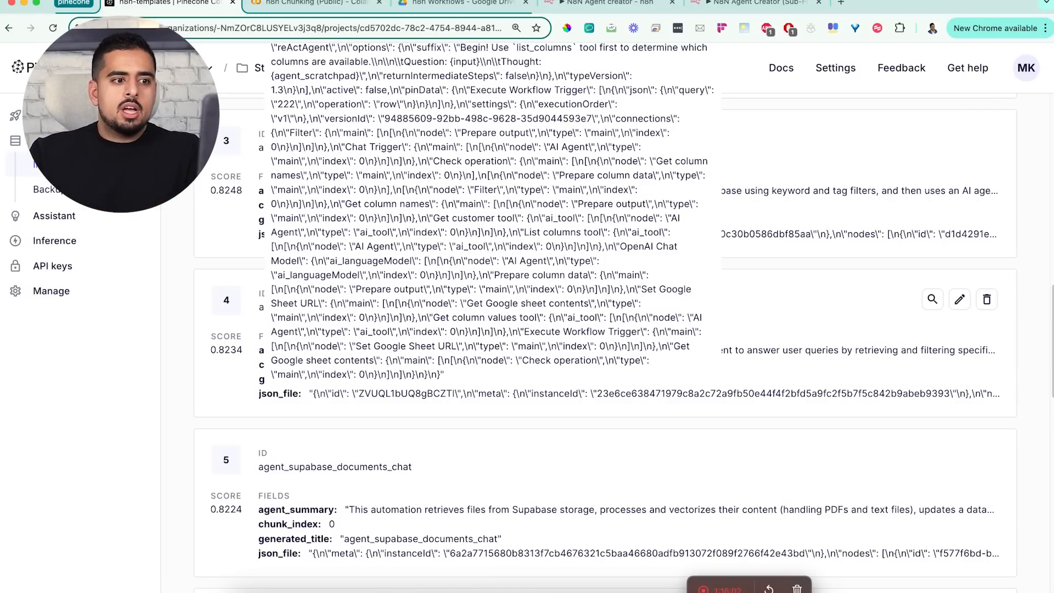
pyautogui.scroll(-14, 590, 461)
pyautogui.scroll(10, 589, 461)
pyautogui.scroll(10, 589, 460)
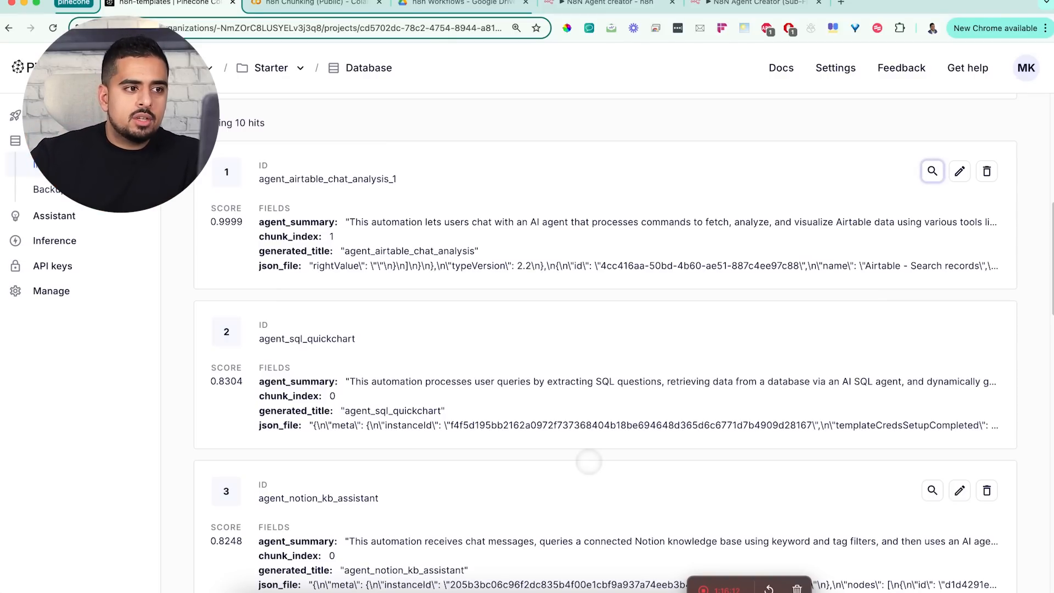
# - Check the record count in the n8n-templates index details
pyautogui.scroll(7, 588, 461)
pyautogui.moveTo(1004, 219); pyautogui.dragTo(973, 222)
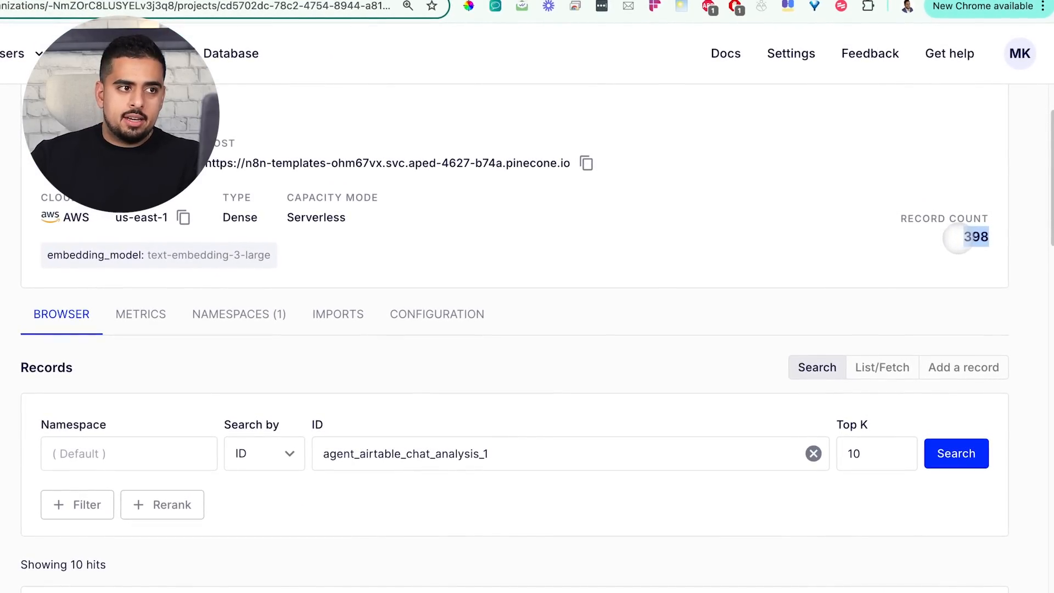
pyautogui.click(758, 235)
# - Search the index records by the ID agent_airtable_chat_analysis, copied from the first record without its _1 suffix
pyautogui.scroll(-7, 757, 235)
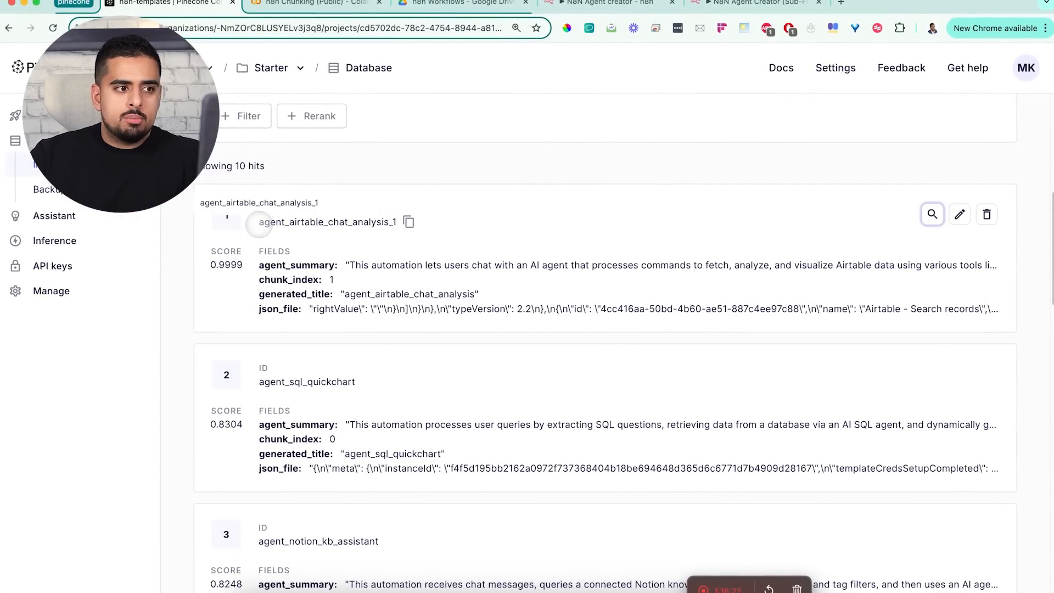
pyautogui.moveTo(258, 222); pyautogui.dragTo(389, 228)
pyautogui.hotkey('ctrl', 'c')
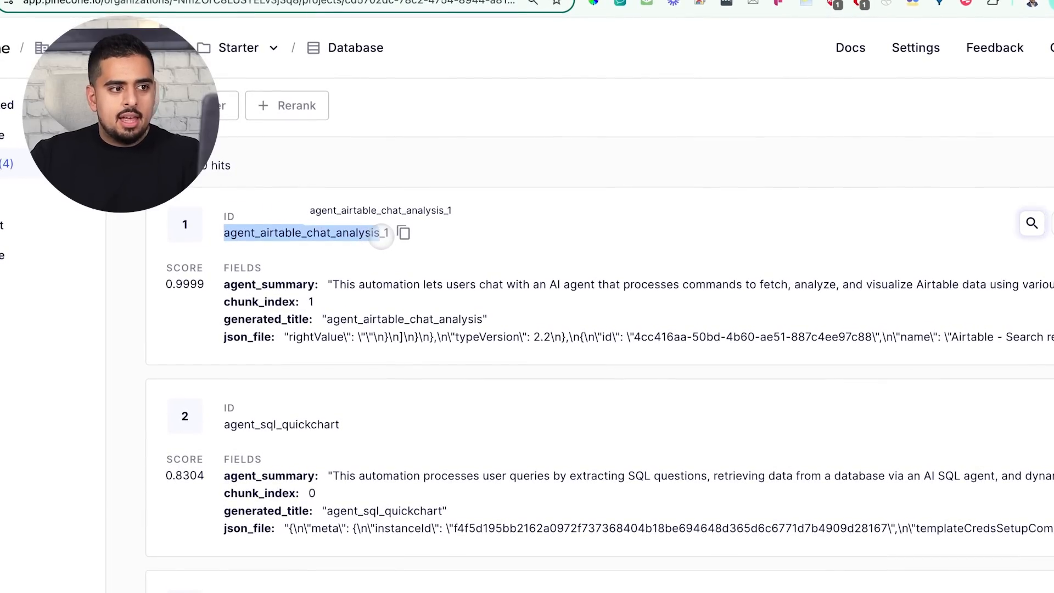
pyautogui.scroll(5, 642, 189)
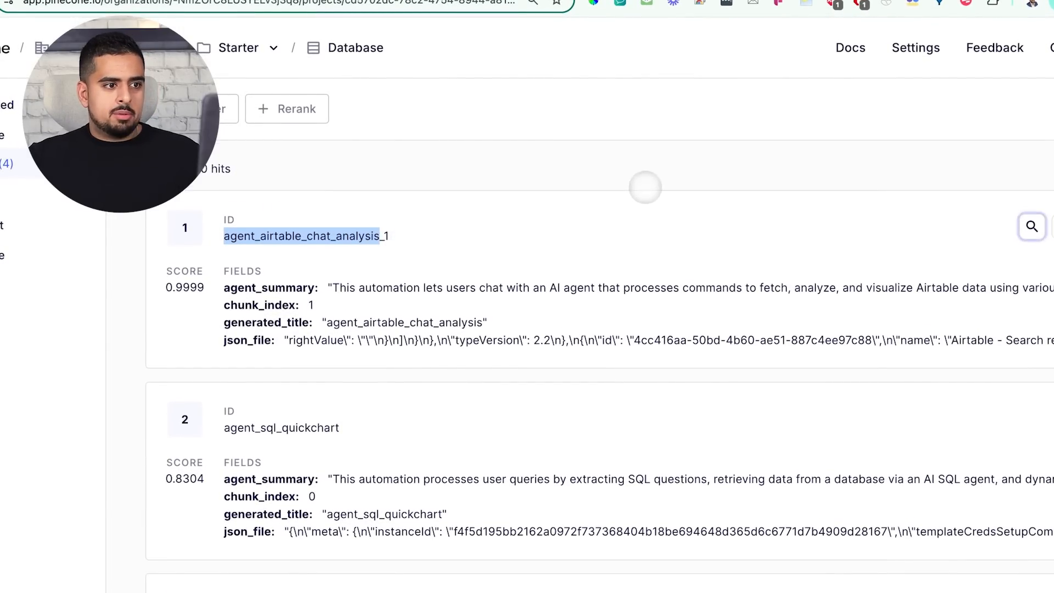
pyautogui.tripleClick(626, 320)
pyautogui.hotkey('ctrl', 'v')
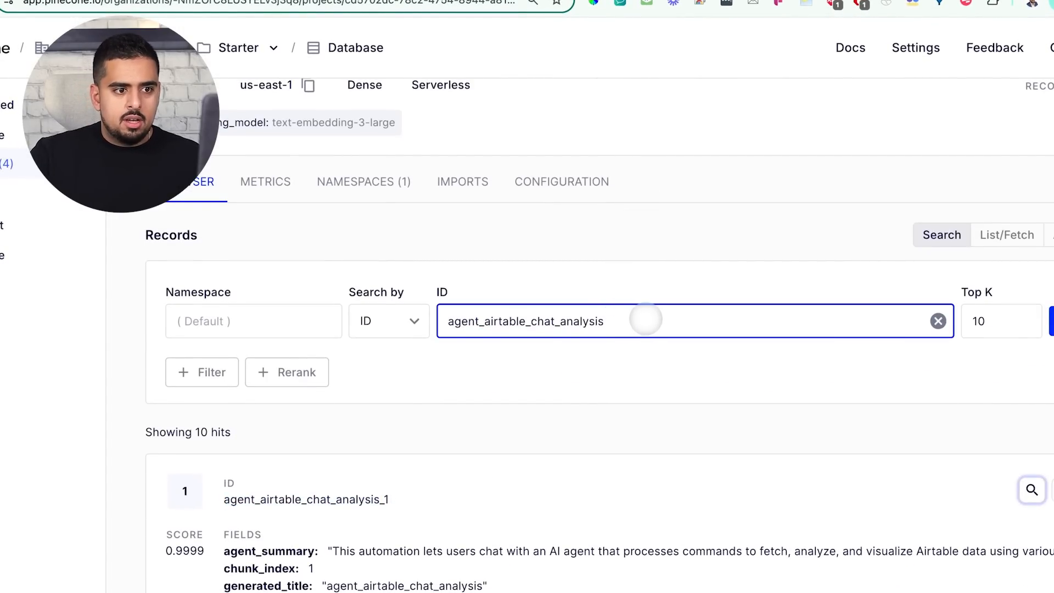
pyautogui.click(1051, 320)
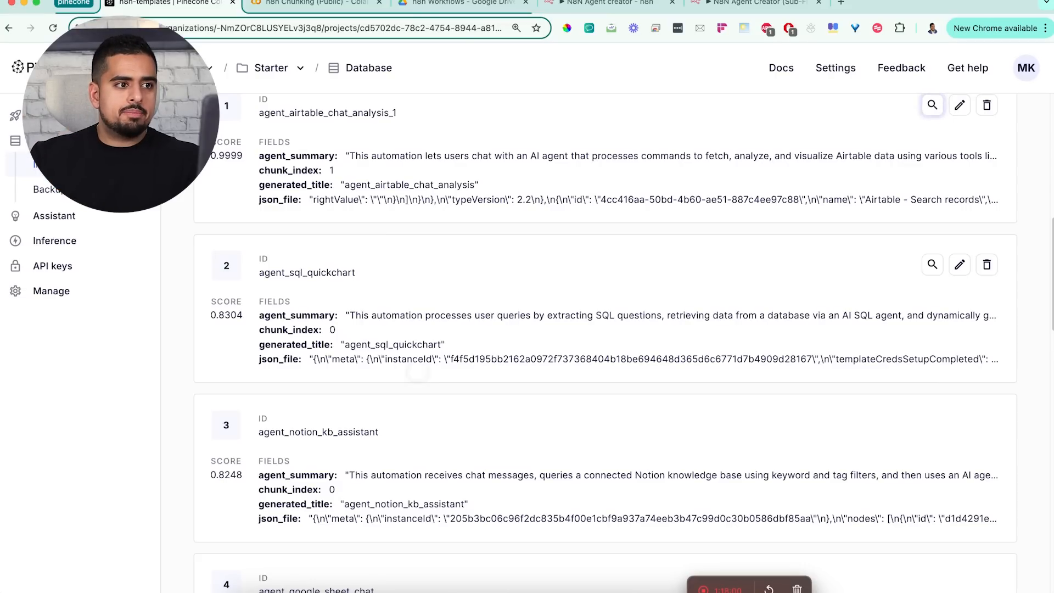
# - Switch to the n8n Chunking notebook in Colab and review the placeholders for the Pinecone key and region, OpenAI key and index name
pyautogui.click(310, 4)
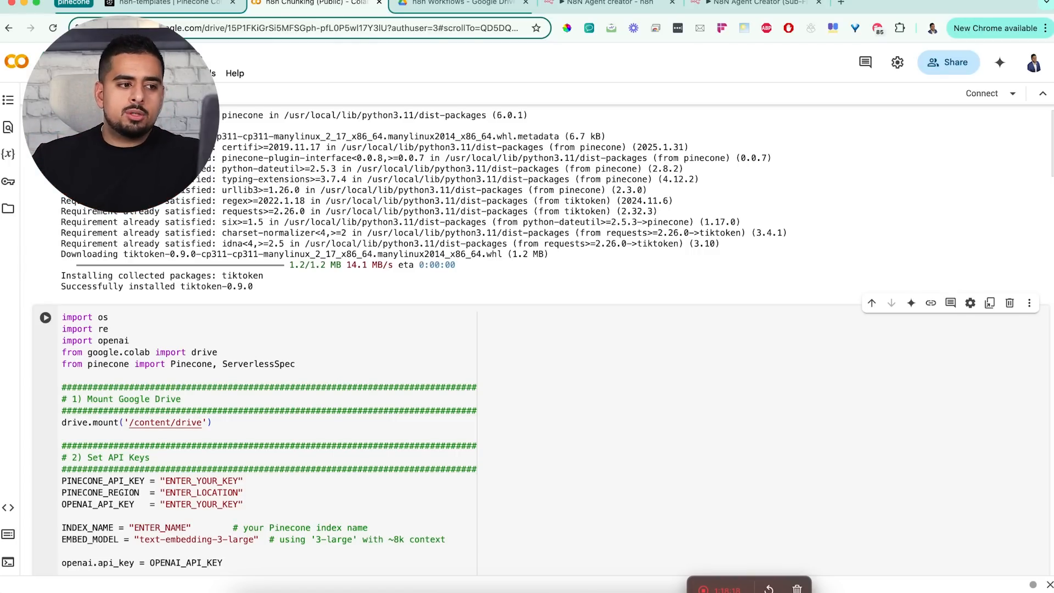
pyautogui.scroll(-5, 289, 255)
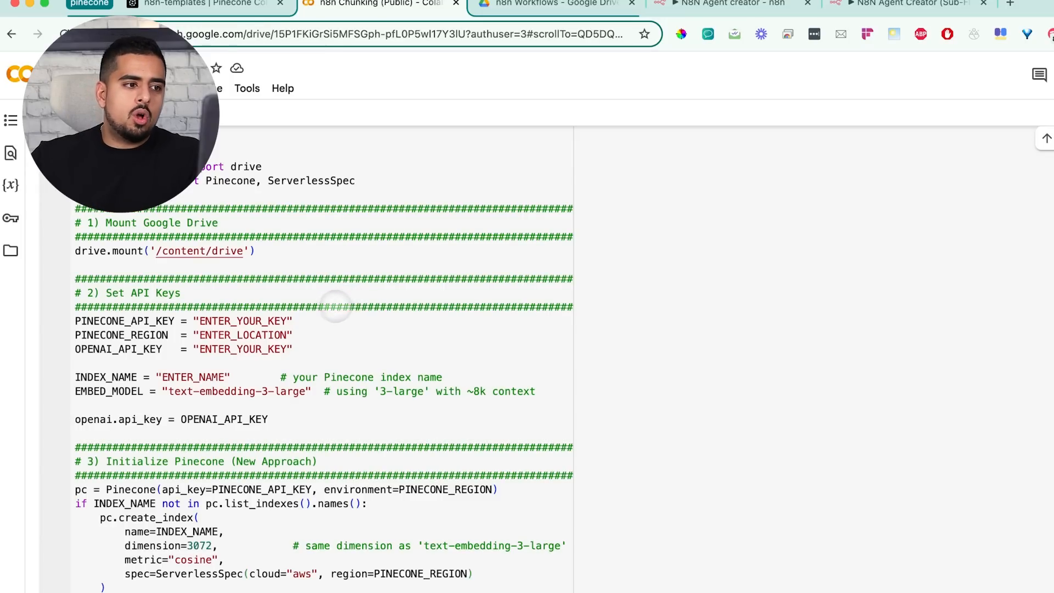
pyautogui.moveTo(198, 322); pyautogui.dragTo(293, 322)
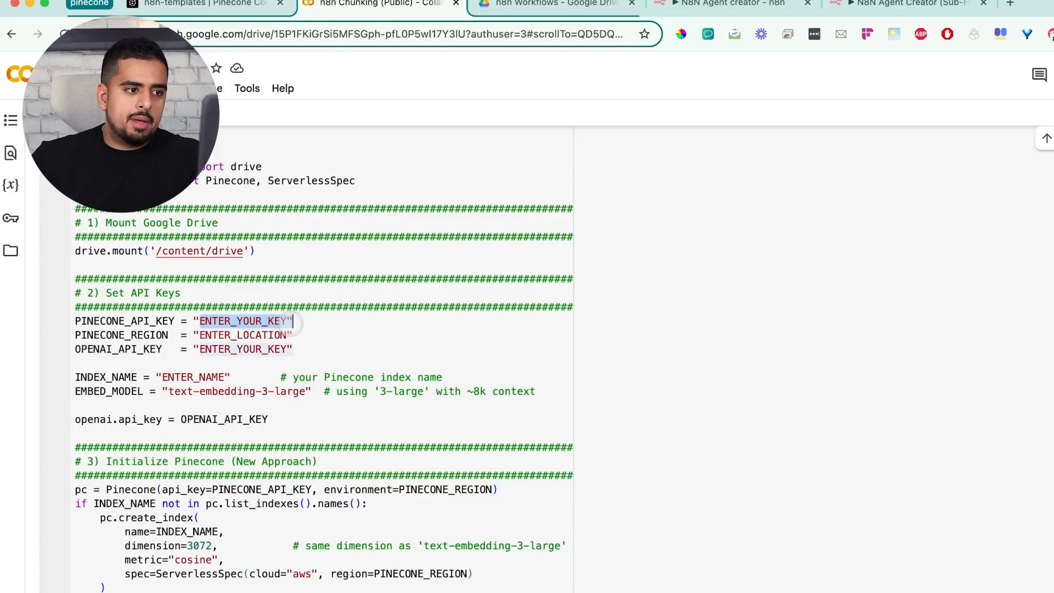
pyautogui.moveTo(200, 336); pyautogui.dragTo(274, 335)
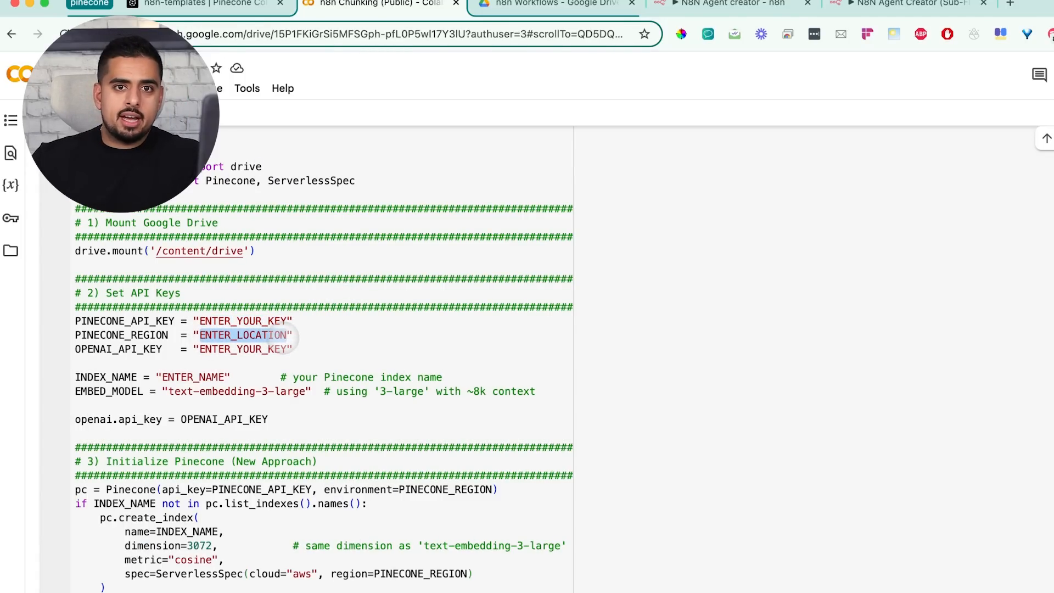
pyautogui.moveTo(200, 350); pyautogui.dragTo(287, 350)
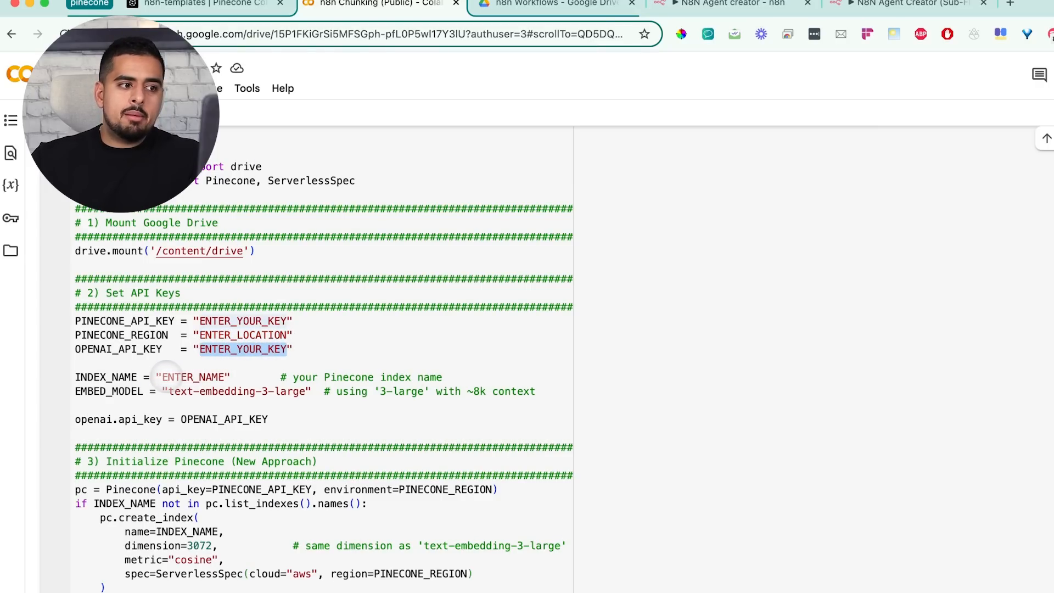
pyautogui.click(173, 377)
pyautogui.moveTo(163, 377); pyautogui.dragTo(226, 377)
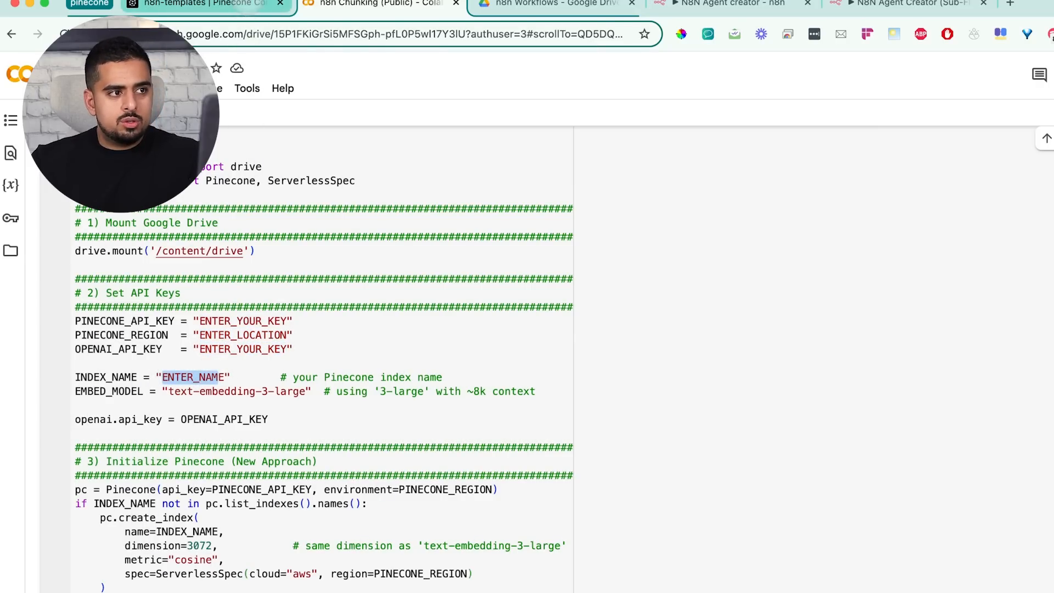
# - Check the index name in Pinecone against the notebook's INDEX_NAME setting, and return to the notebook's embedding model line
pyautogui.click(227, 8)
pyautogui.scroll(10, 285, 109)
pyautogui.moveTo(356, 225); pyautogui.dragTo(258, 226)
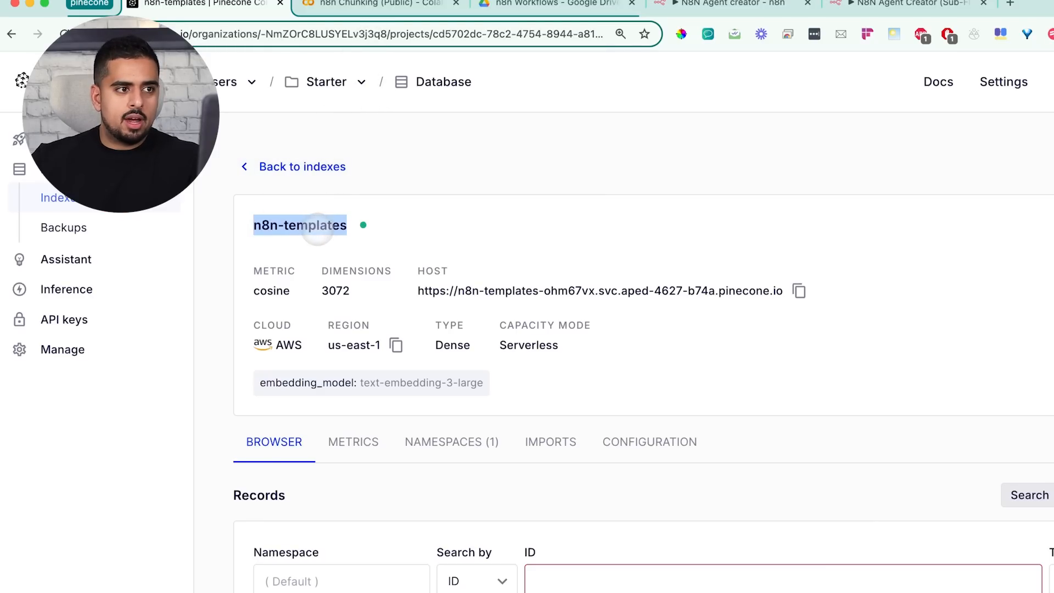
pyautogui.click(374, 5)
pyautogui.scroll(-1, 175, 365)
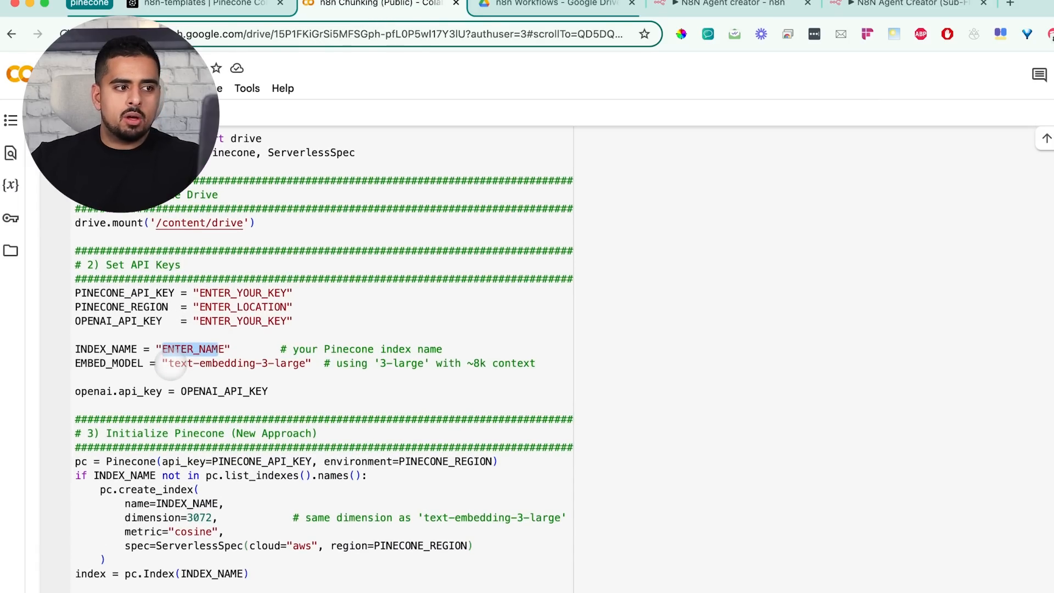
pyautogui.click(144, 375)
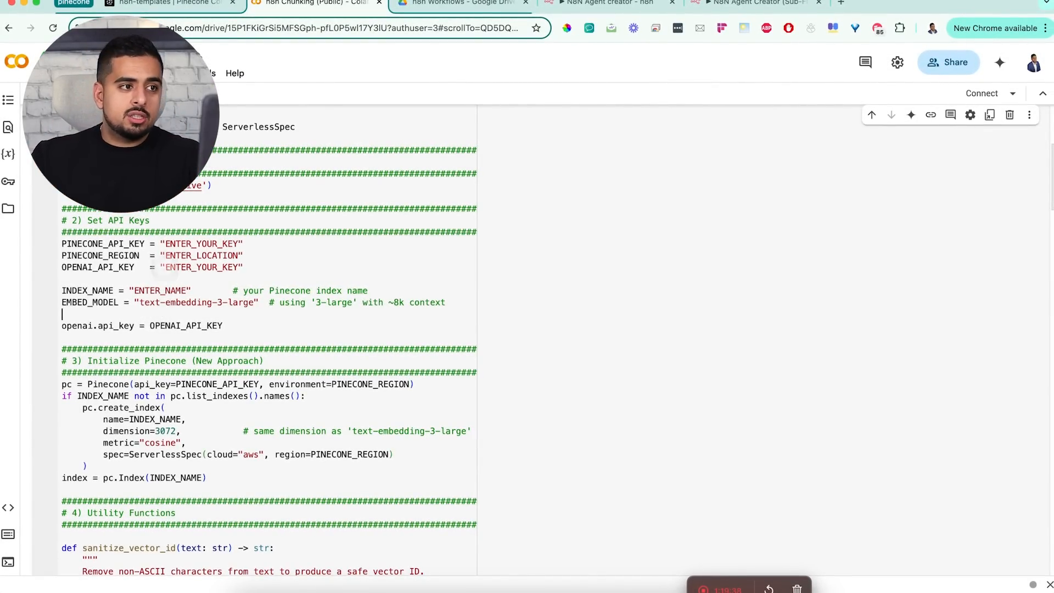
# - Open the agent_notion_kb_assistant record for editing in Pinecone and examine its vector values
pyautogui.click(181, 3)
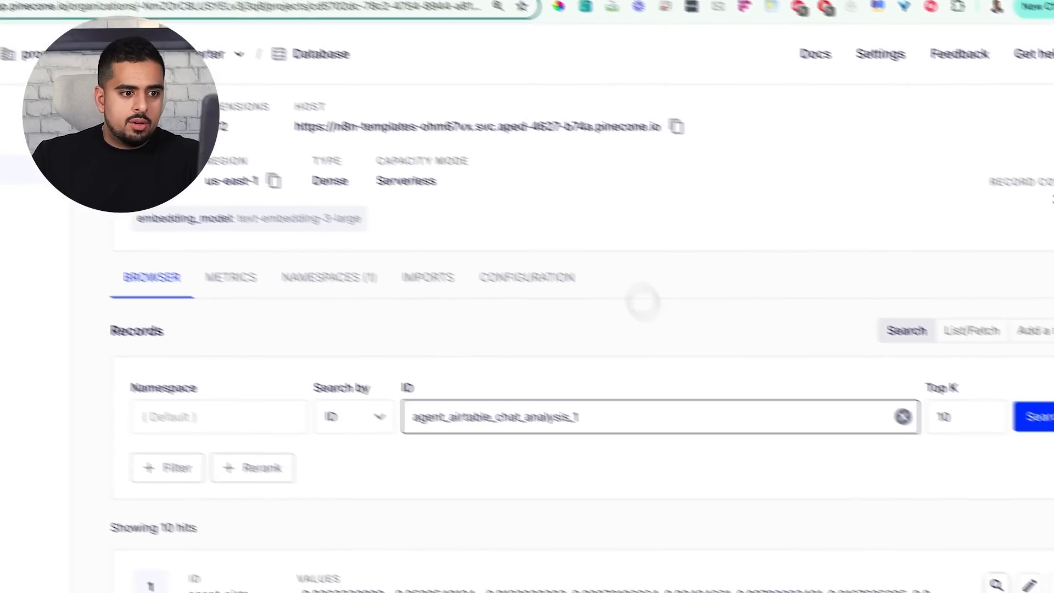
pyautogui.scroll(-10, 700, 422)
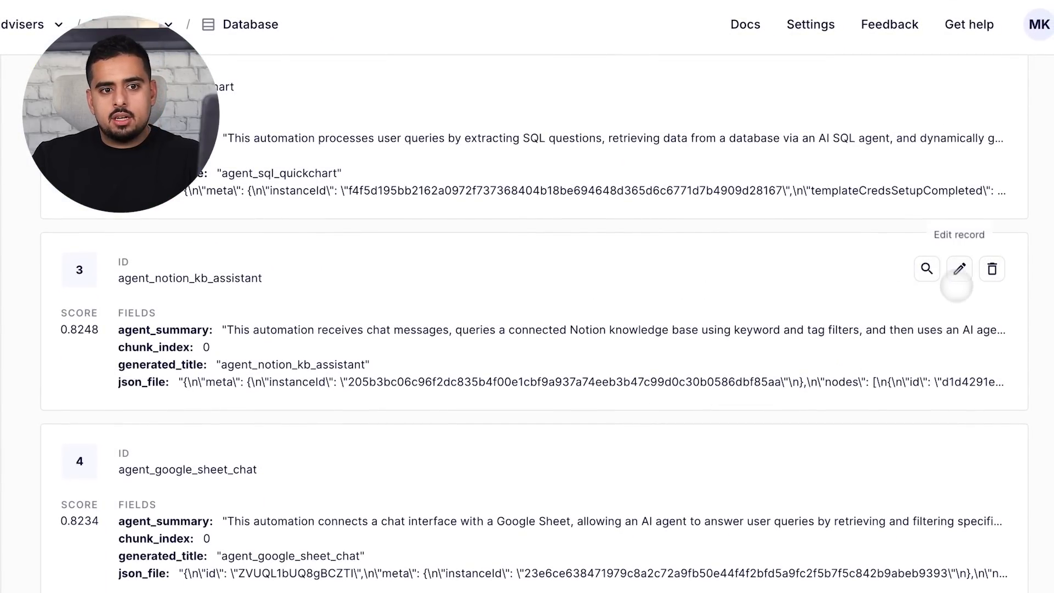
pyautogui.click(958, 269)
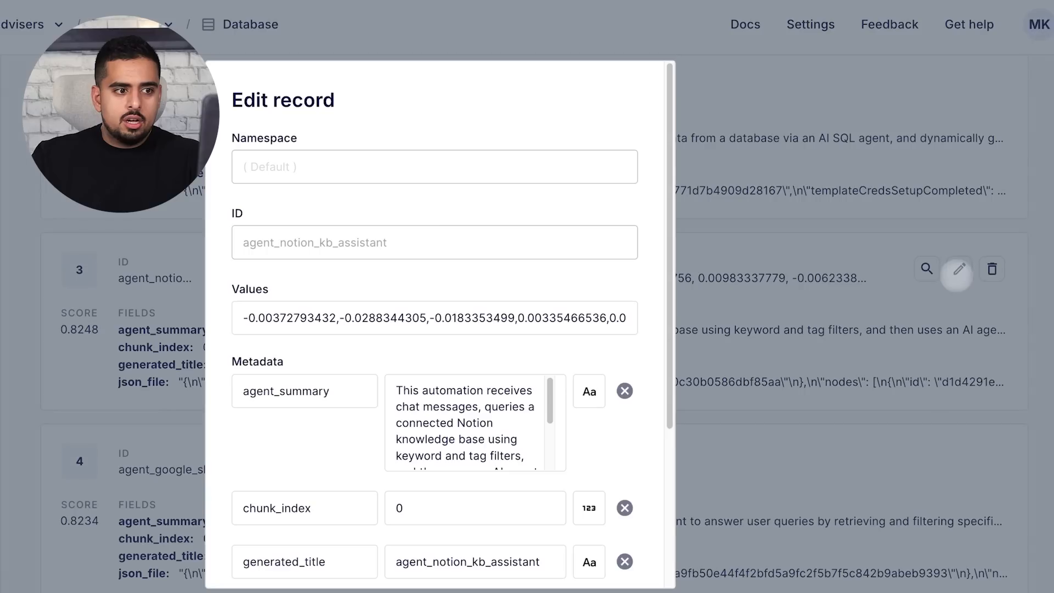
pyautogui.moveTo(339, 310); pyautogui.dragTo(729, 305)
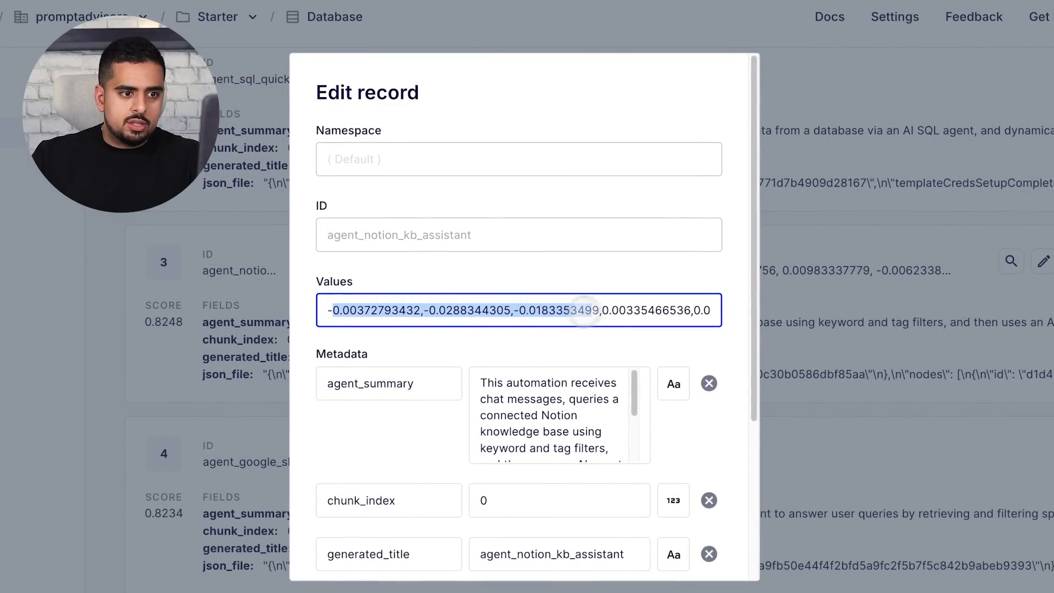
pyautogui.click(705, 313)
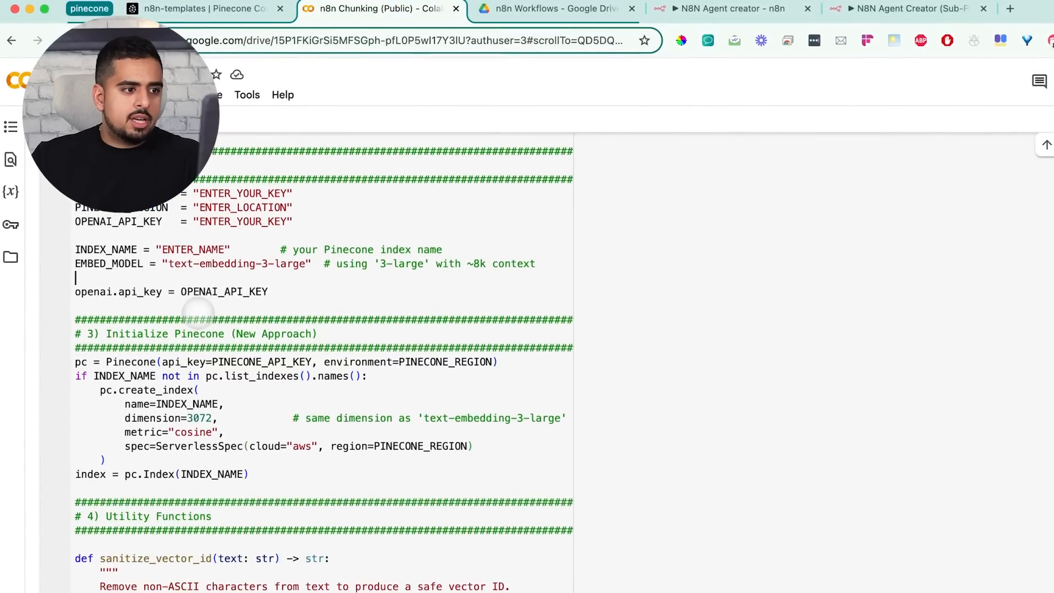
# - Examine the embedding model comment and the dimension setting in the n8n Chunking notebook's Pinecone index creation code
pyautogui.scroll(-5, 198, 312)
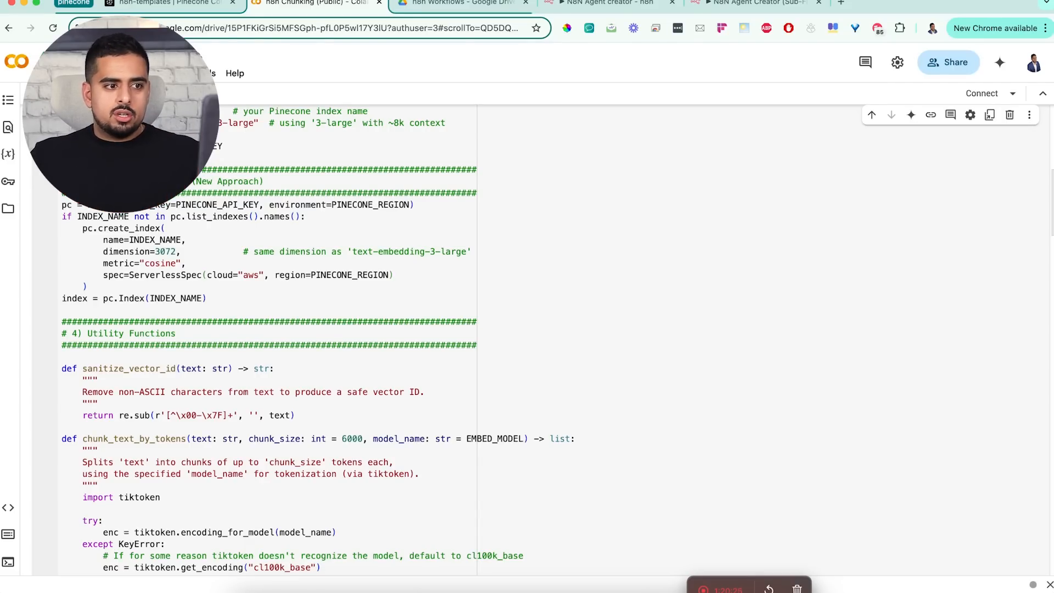
pyautogui.moveTo(354, 251); pyautogui.dragTo(465, 251)
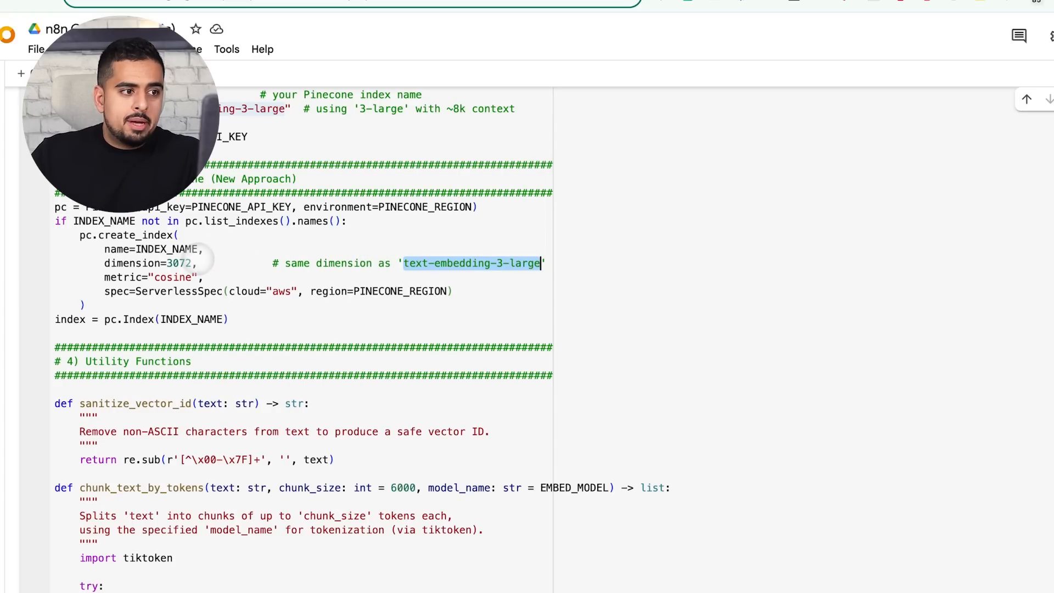
pyautogui.doubleClick(171, 263)
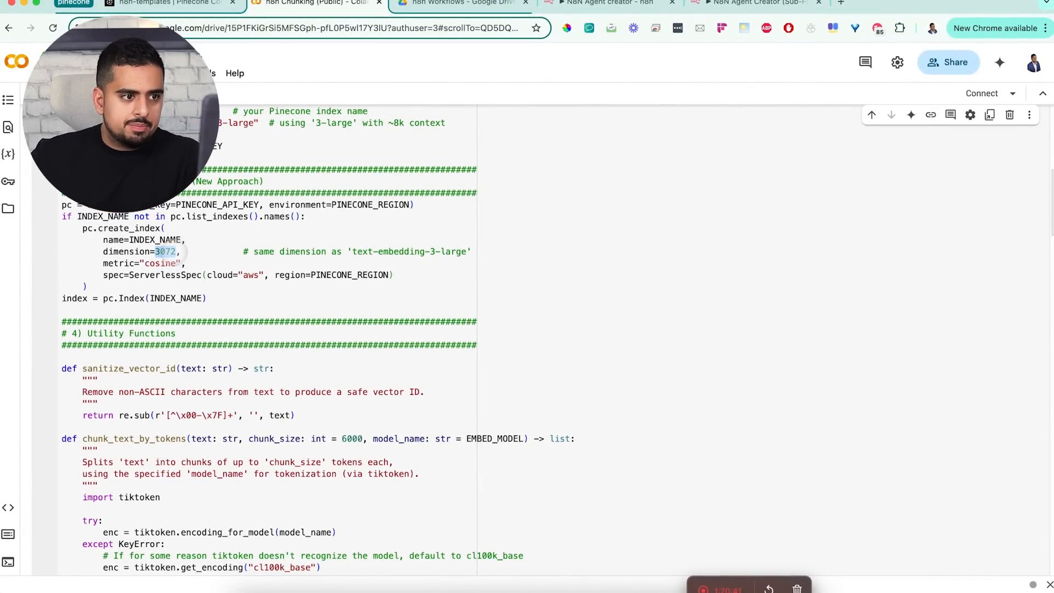
# - Examine the notebook's file-processing section and its folder_path setting for the n8n Workflows folder
pyautogui.scroll(-10, 184, 263)
pyautogui.scroll(-10, 187, 275)
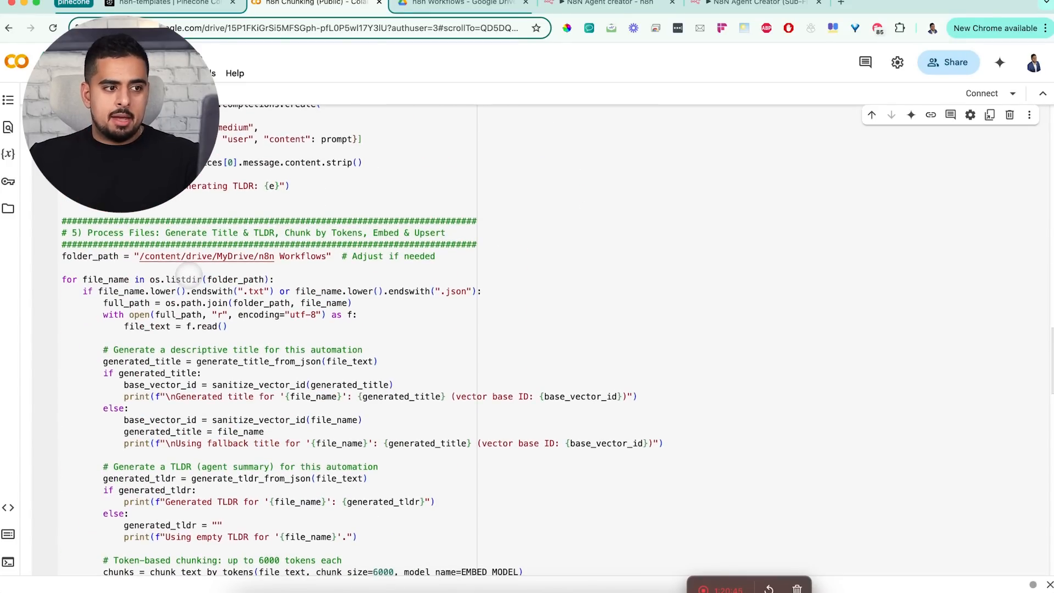
pyautogui.scroll(-3, 190, 272)
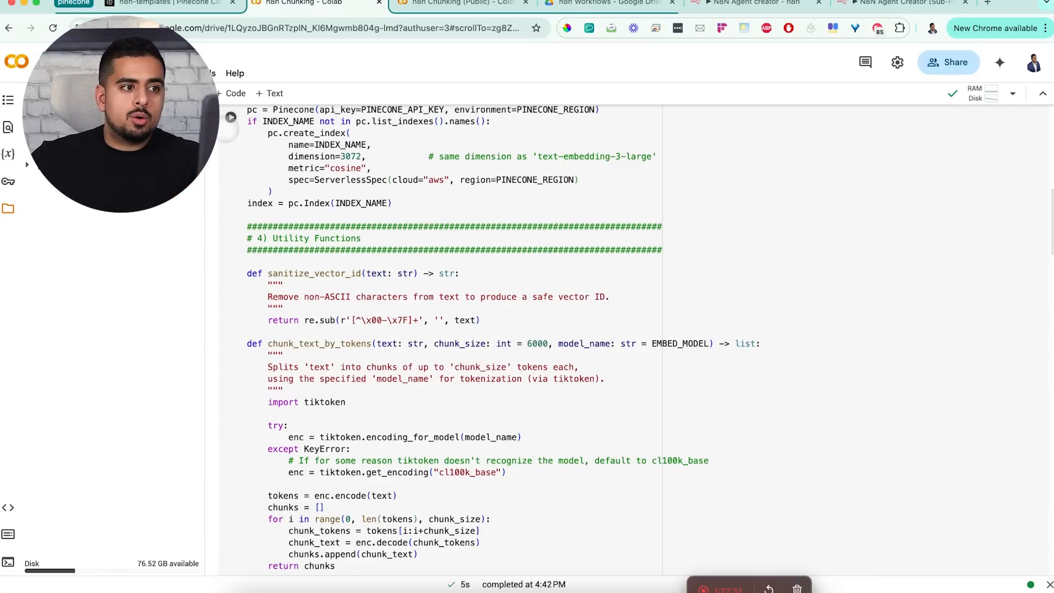
# - Run the chunking code cell in the connected n8n Chunking notebook
pyautogui.click(231, 117)
pyautogui.scroll(5, 247, 219)
pyautogui.scroll(-4, 265, 268)
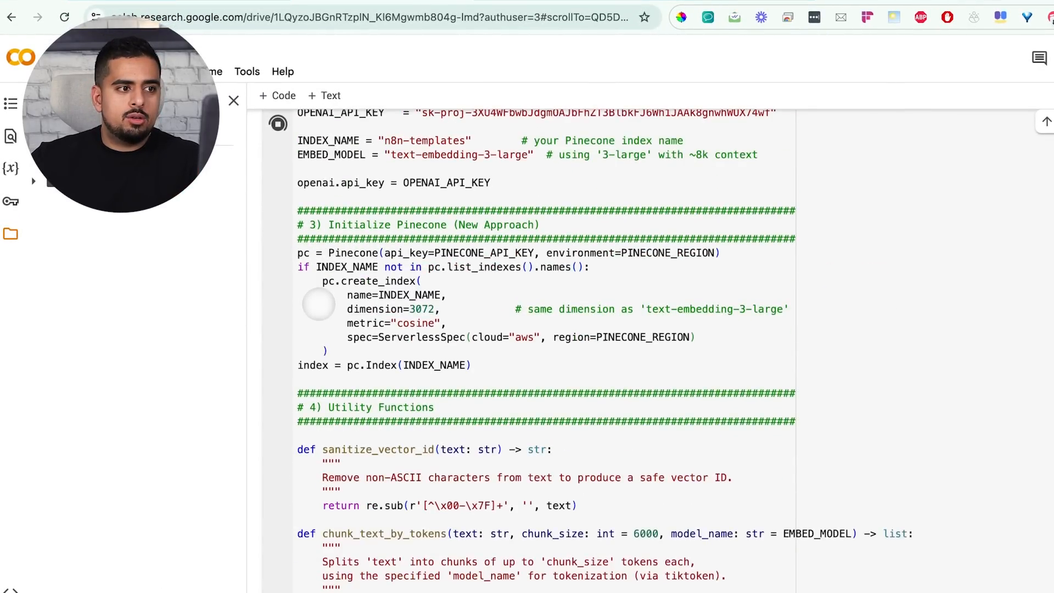
pyautogui.scroll(-8, 319, 304)
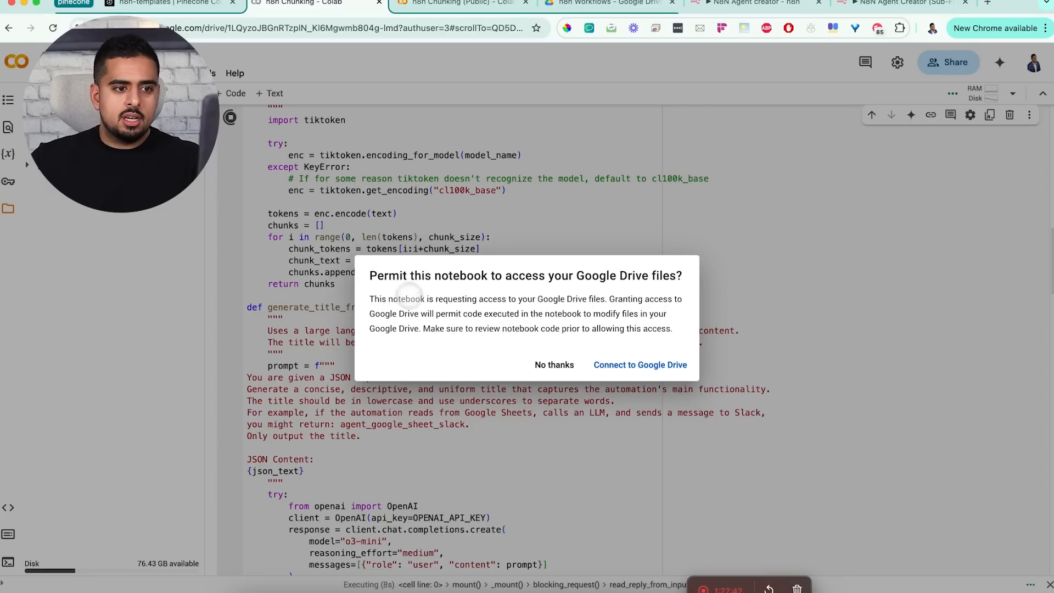
# - Connect the notebook to Google Drive, choosing the Google account and granting Google Drive for desktop the requested access
pyautogui.click(640, 364)
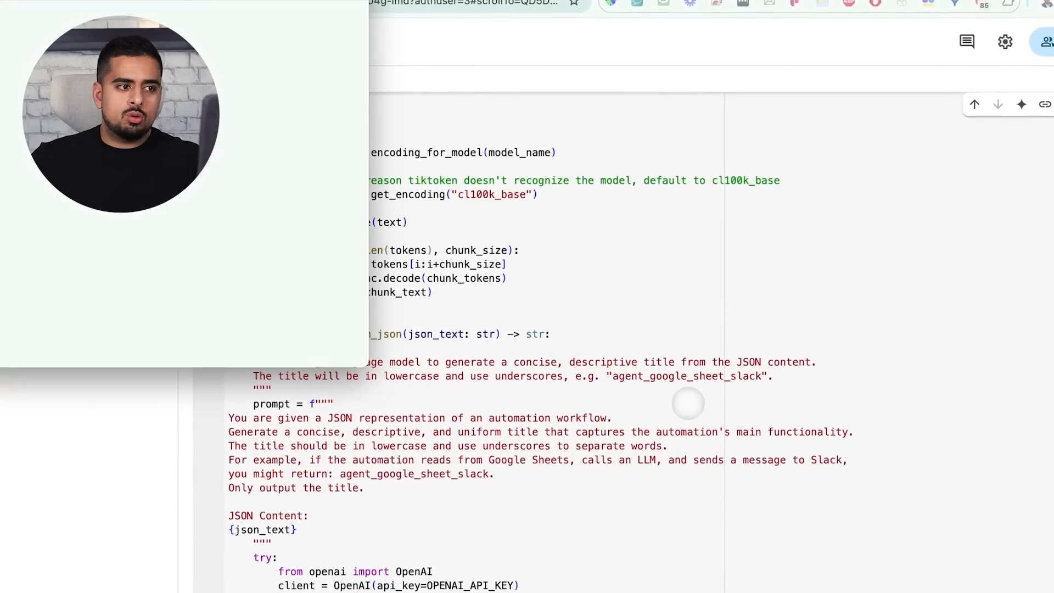
pyautogui.click(258, 97)
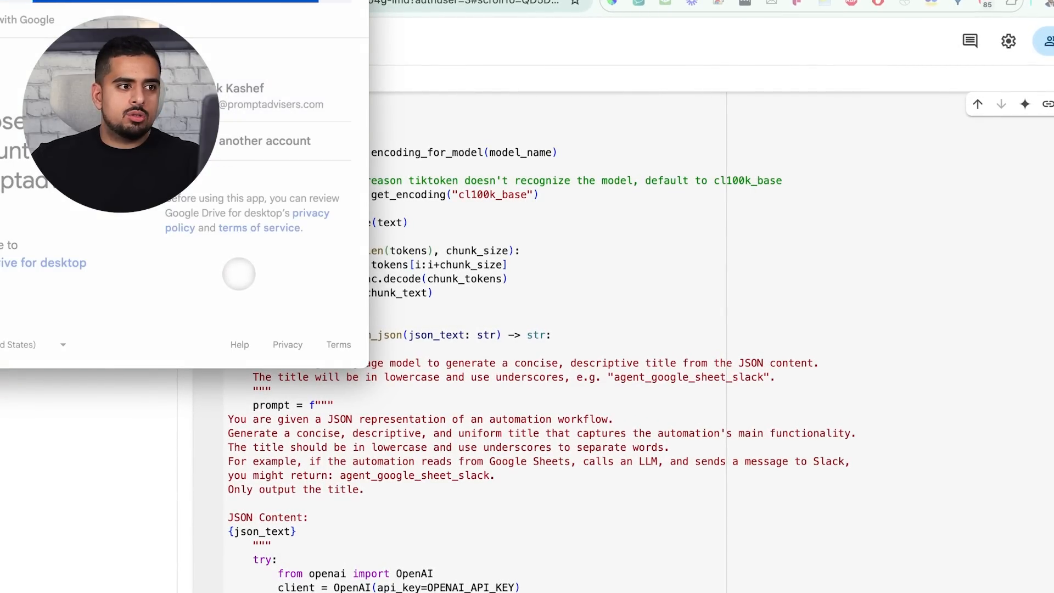
pyautogui.click(282, 265)
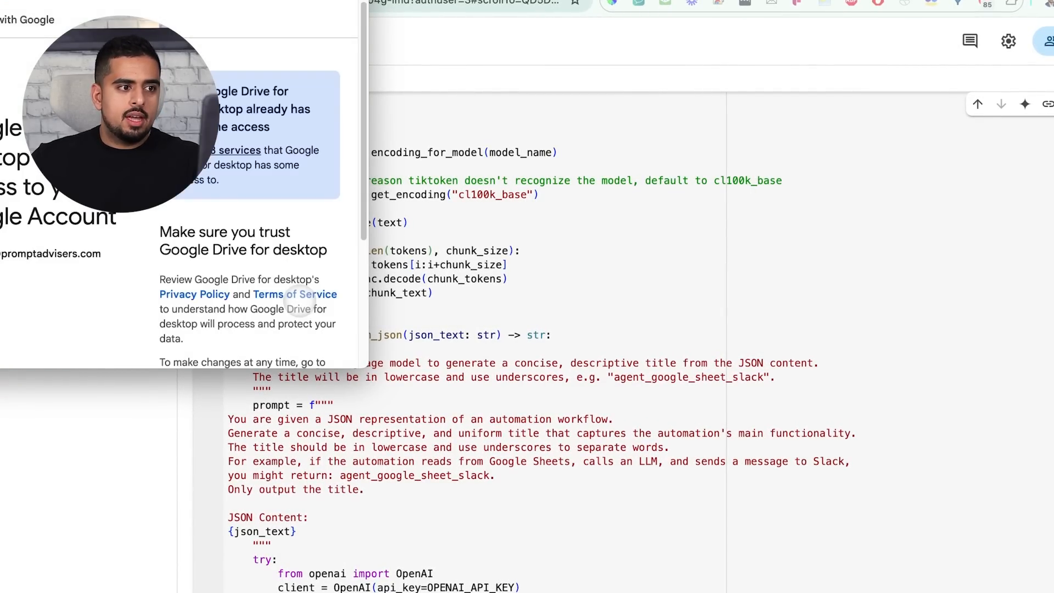
pyautogui.click(297, 291)
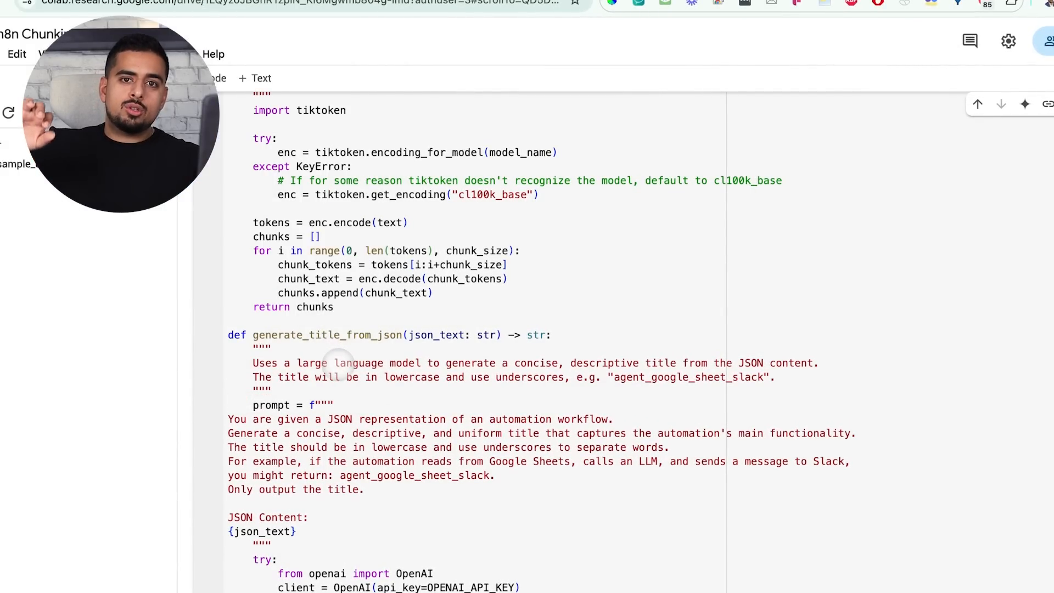
# - Examine the generate_title_from_json function's prompt and o3-mini model call in the running cell
pyautogui.scroll(-2, 330, 381)
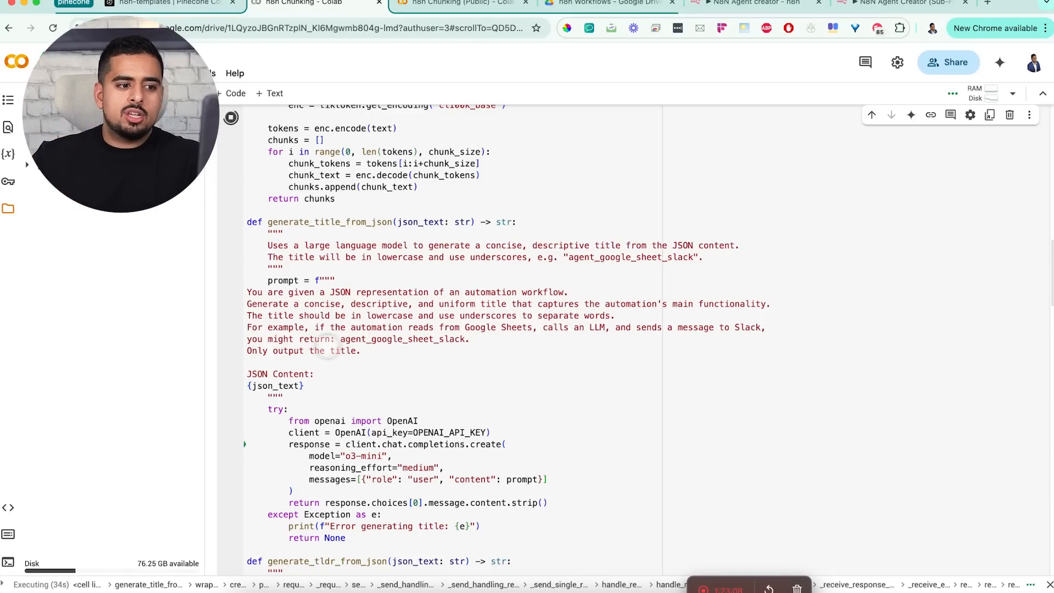
pyautogui.scroll(5, 361, 370)
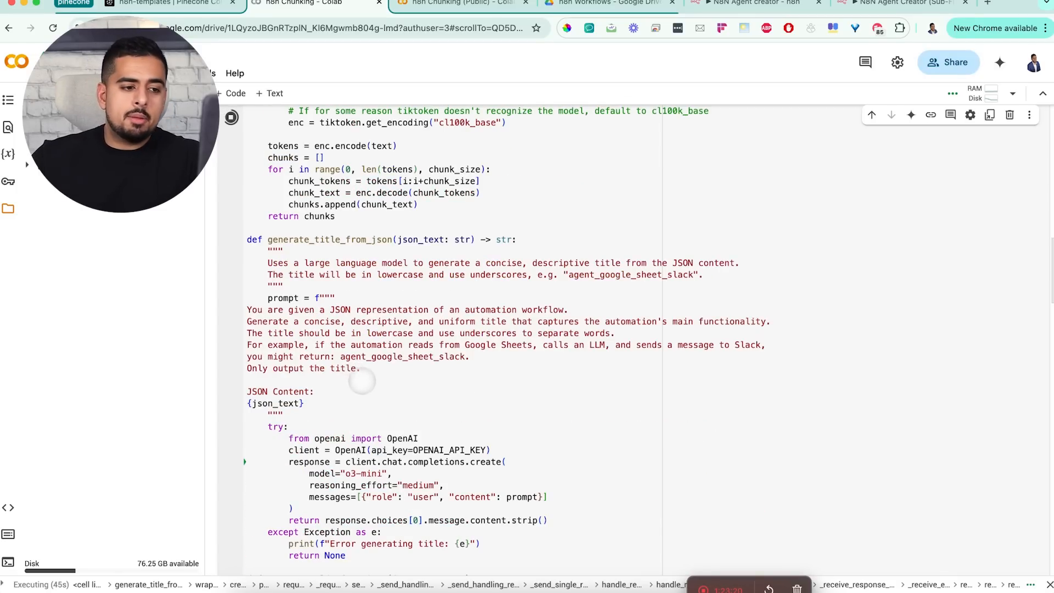
pyautogui.scroll(-10, 362, 381)
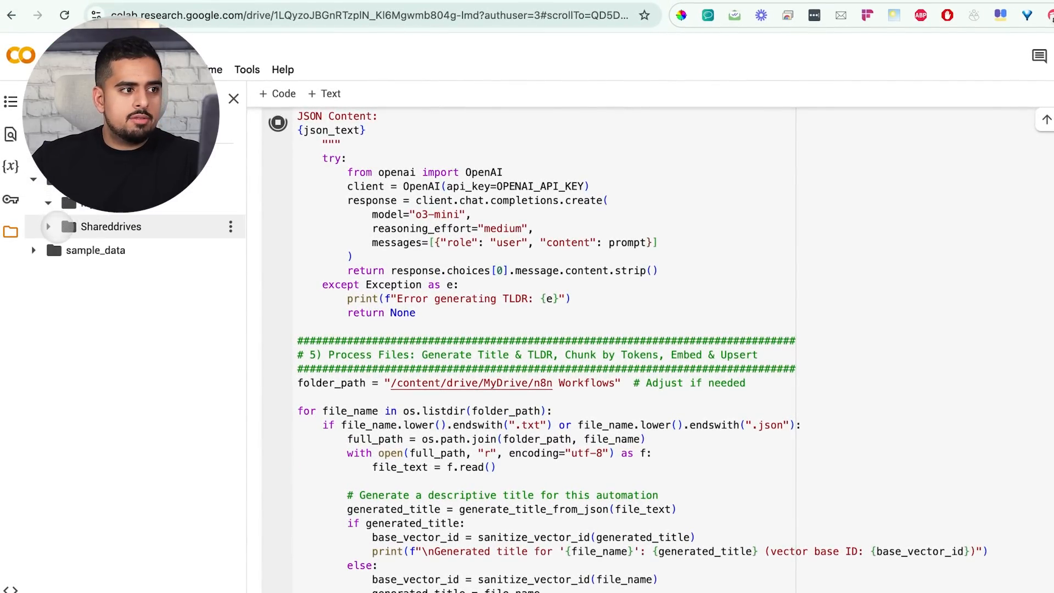
# - Look through the mounted Drive folders and highlight the notebook's folder_path value /content/drive/MyDrive/n8n Workflows
pyautogui.scroll(-10, 56, 230)
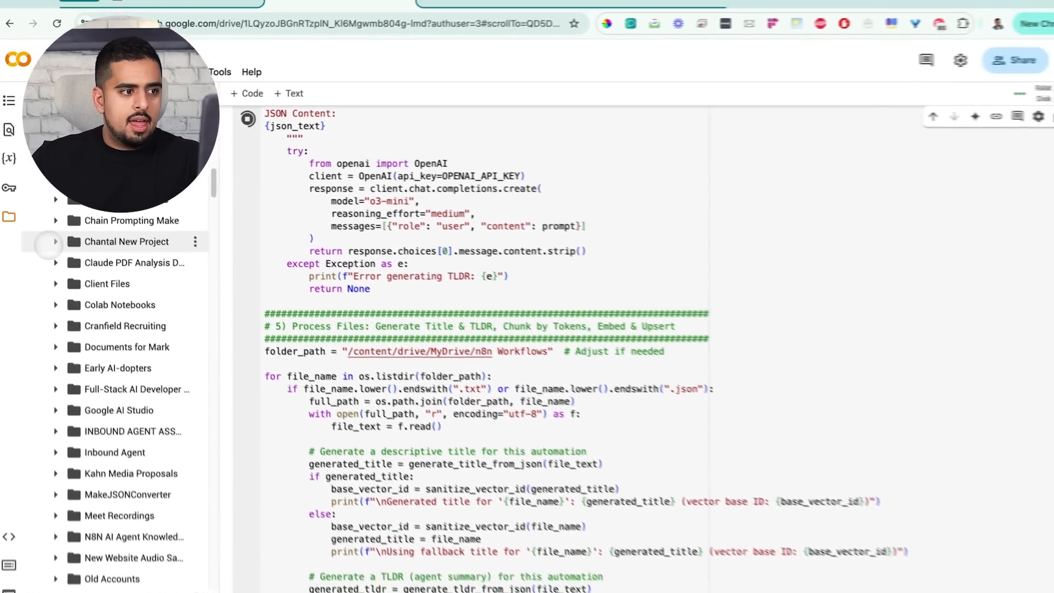
pyautogui.scroll(-10, 45, 242)
pyautogui.scroll(2, 60, 246)
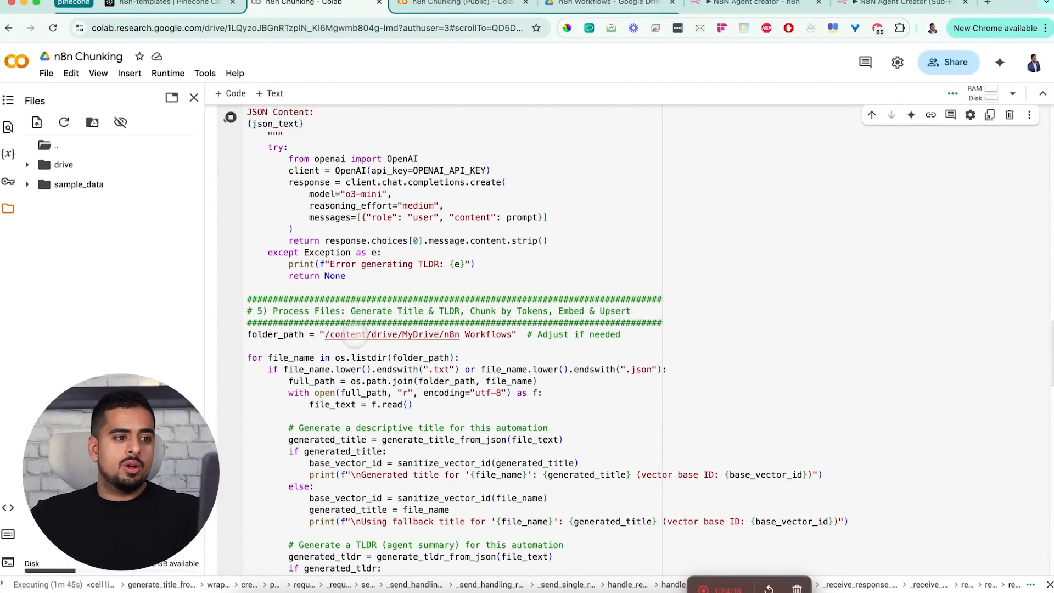
pyautogui.moveTo(326, 336); pyautogui.dragTo(509, 337)
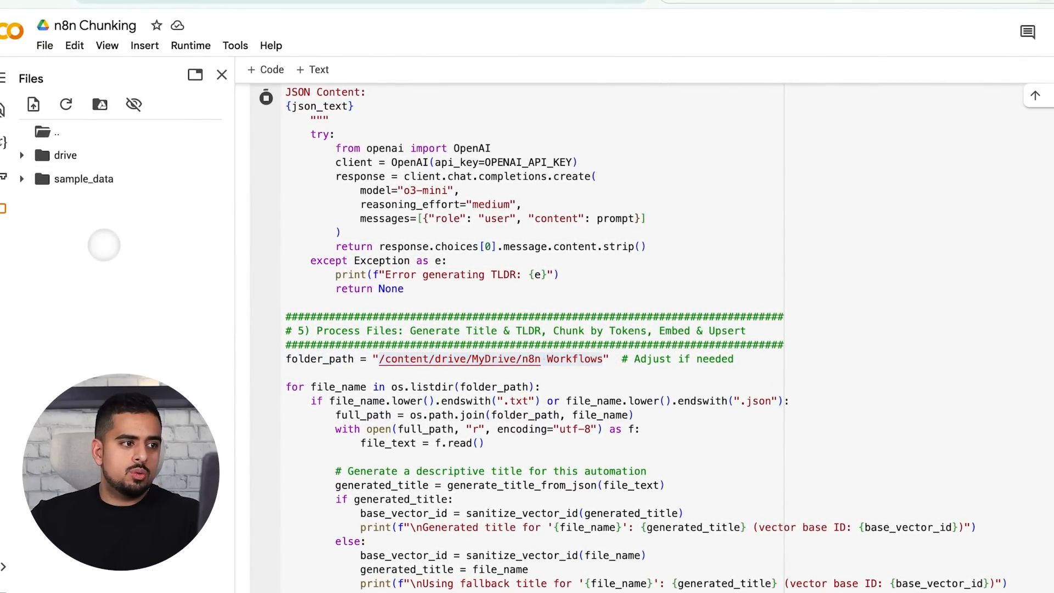
# - Reopen the notebook's file browser, refresh its listing and expand the mounted drive folder
pyautogui.click(3, 209)
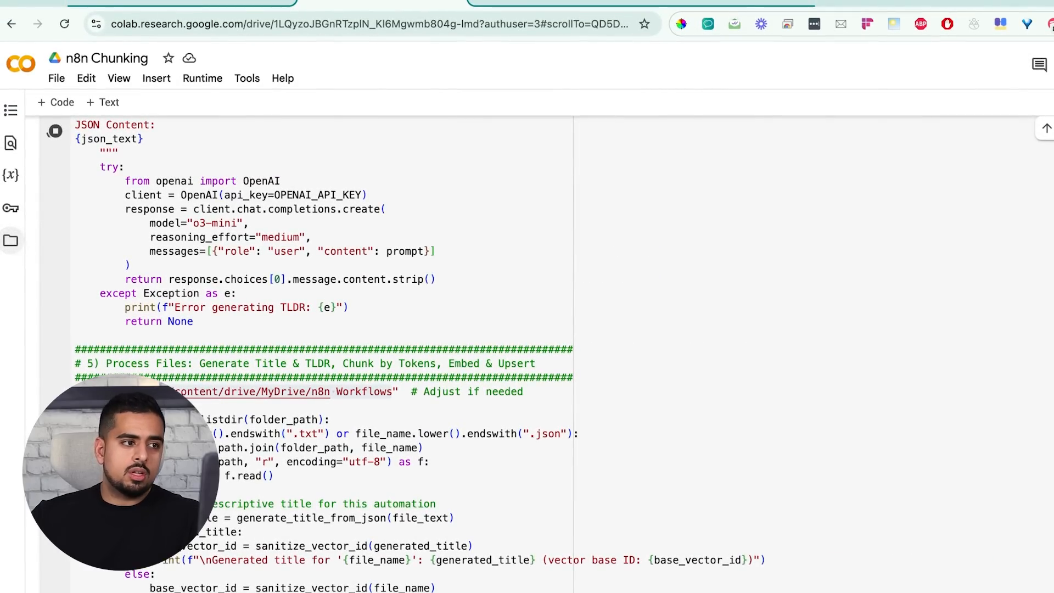
pyautogui.click(10, 240)
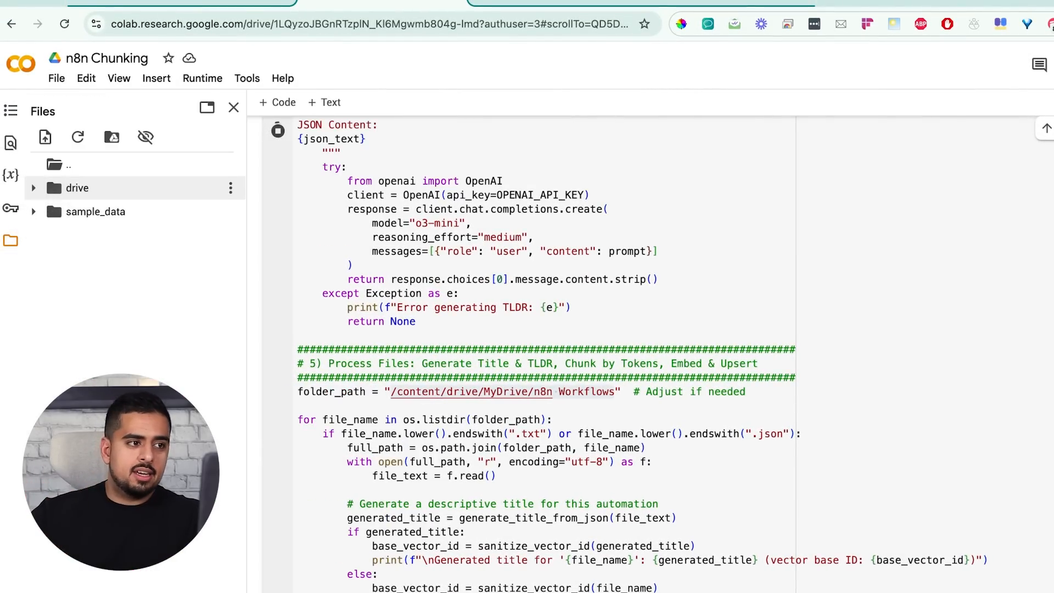
pyautogui.click(77, 137)
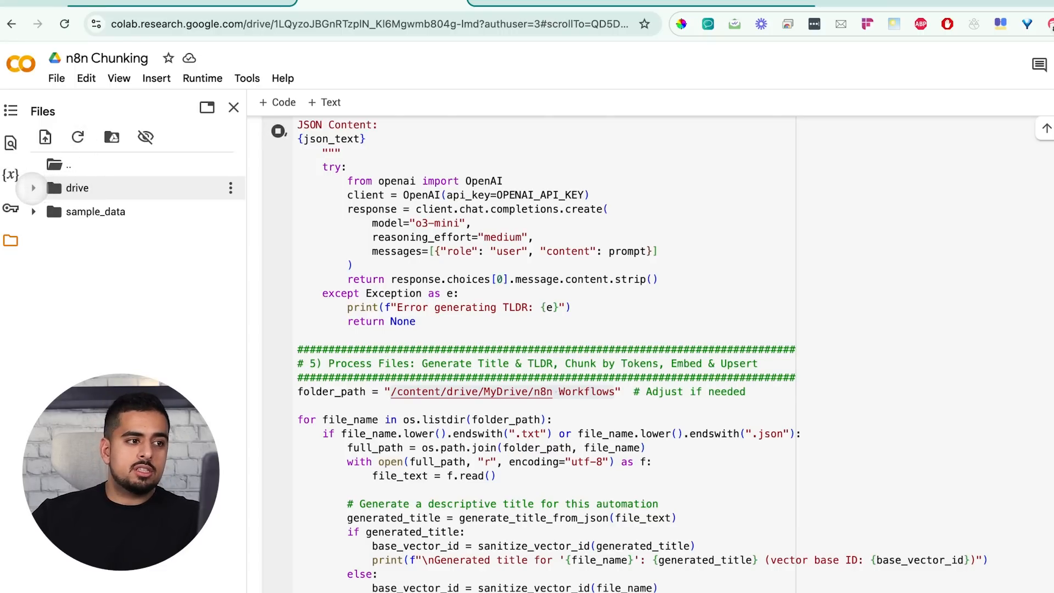
pyautogui.click(33, 188)
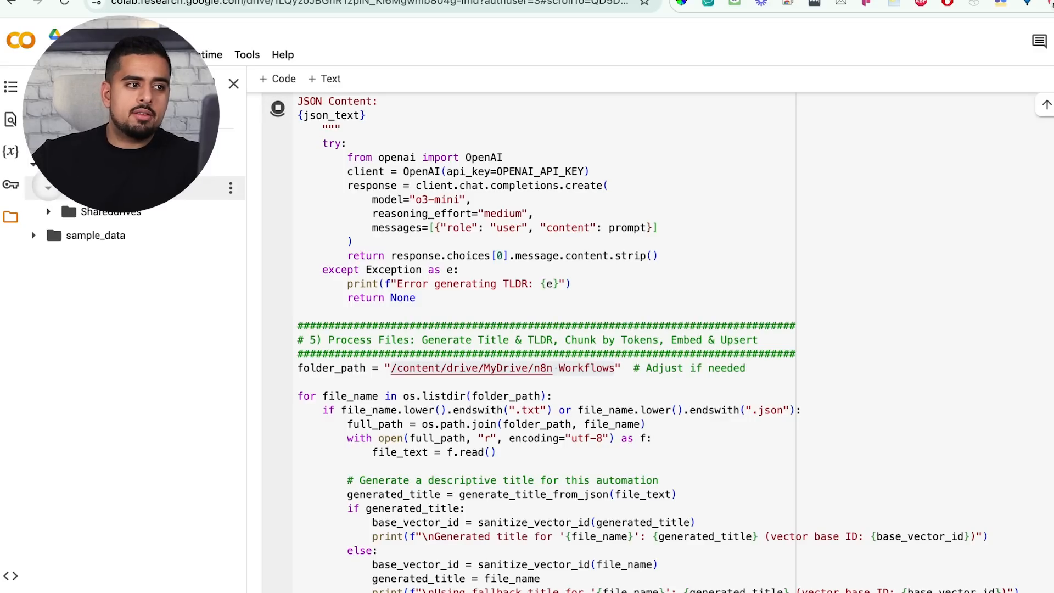
# - Expand MyDrive and its n8n Workflows folder, and look through the workflow template files inside
pyautogui.click(48, 188)
pyautogui.scroll(-15, 126, 272)
pyautogui.scroll(10, 127, 272)
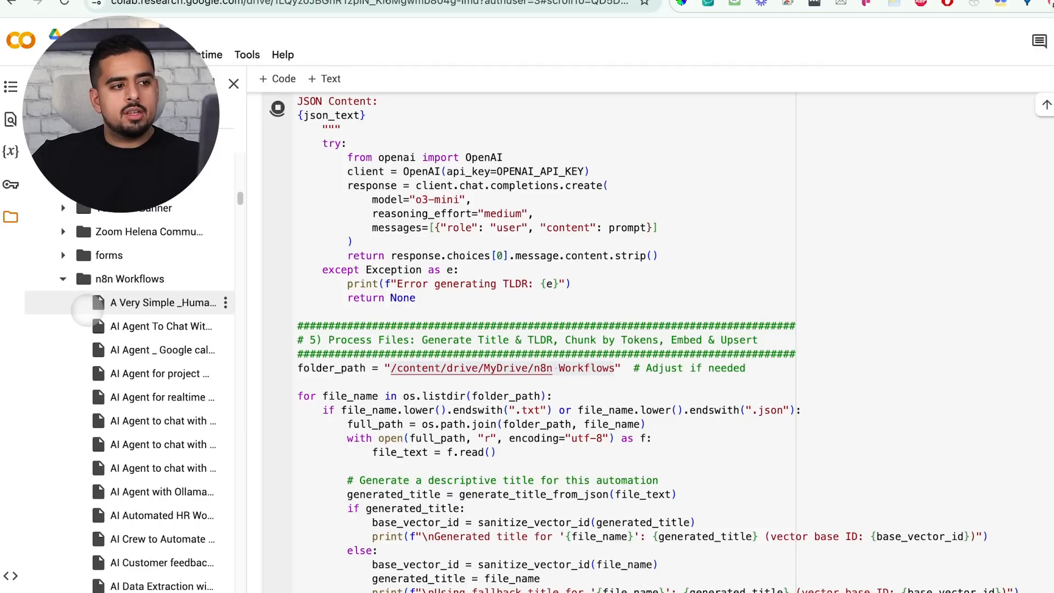
pyautogui.scroll(-6, 141, 318)
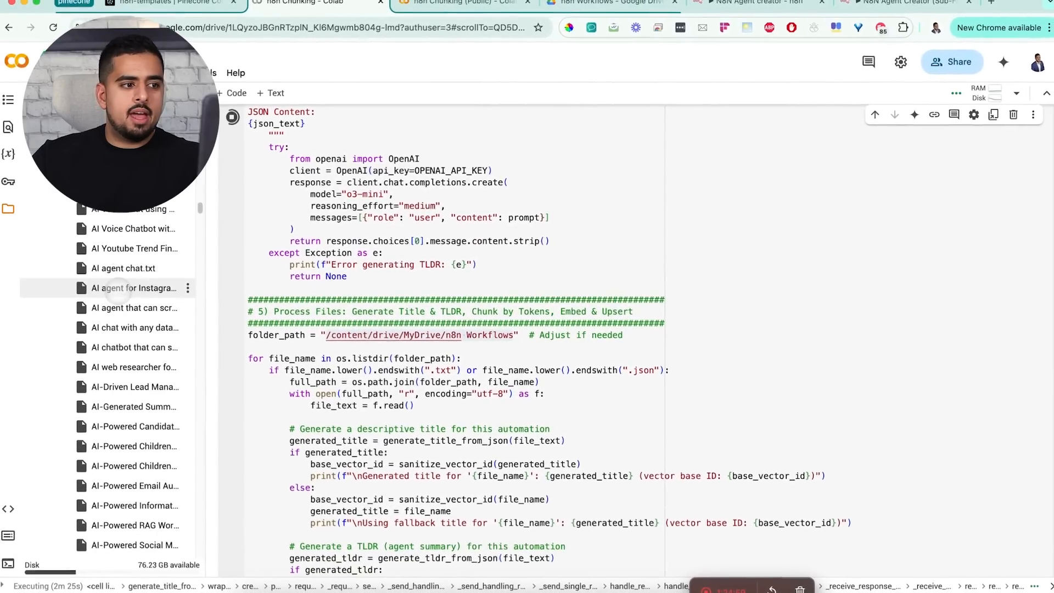
pyautogui.scroll(-6, 119, 290)
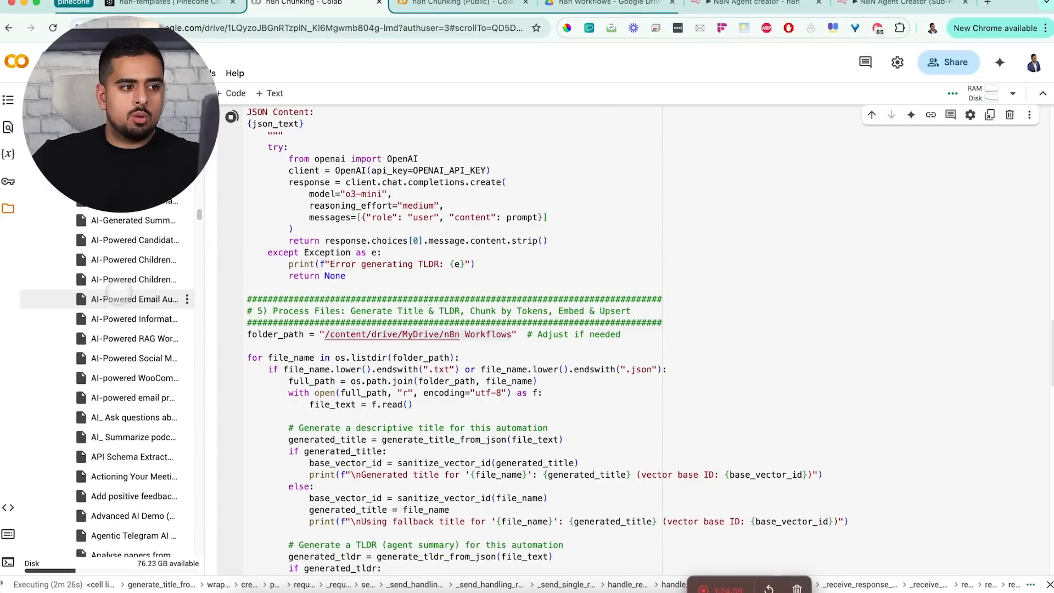
pyautogui.scroll(11, 120, 292)
pyautogui.scroll(3, 120, 292)
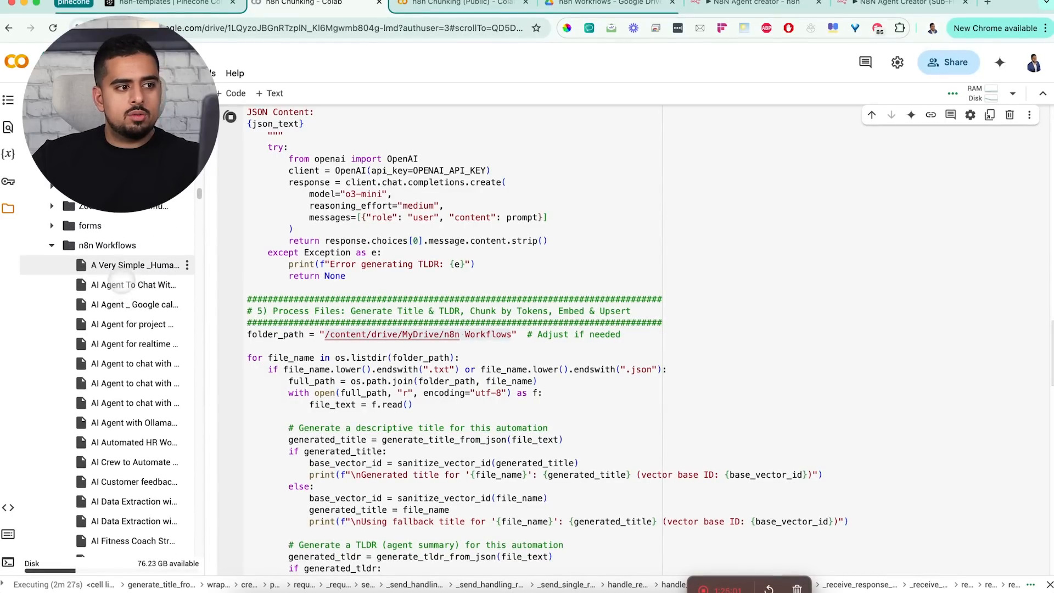
# - Copy the path of the n8n Workflows folder and select the matching path in the folder_path line
pyautogui.rightClick(113, 252)
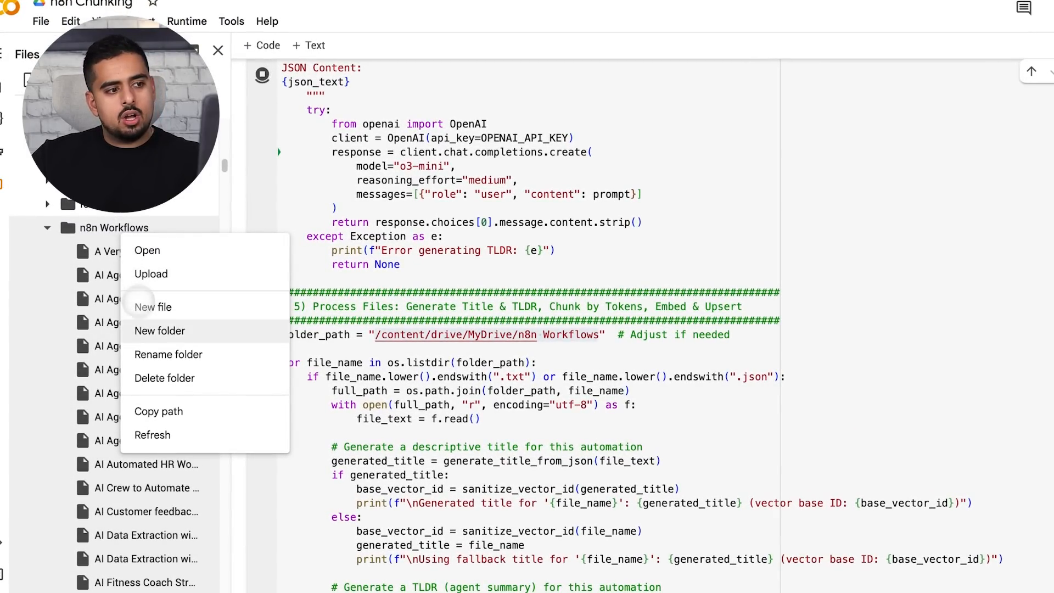
pyautogui.click(158, 411)
pyautogui.click(418, 320)
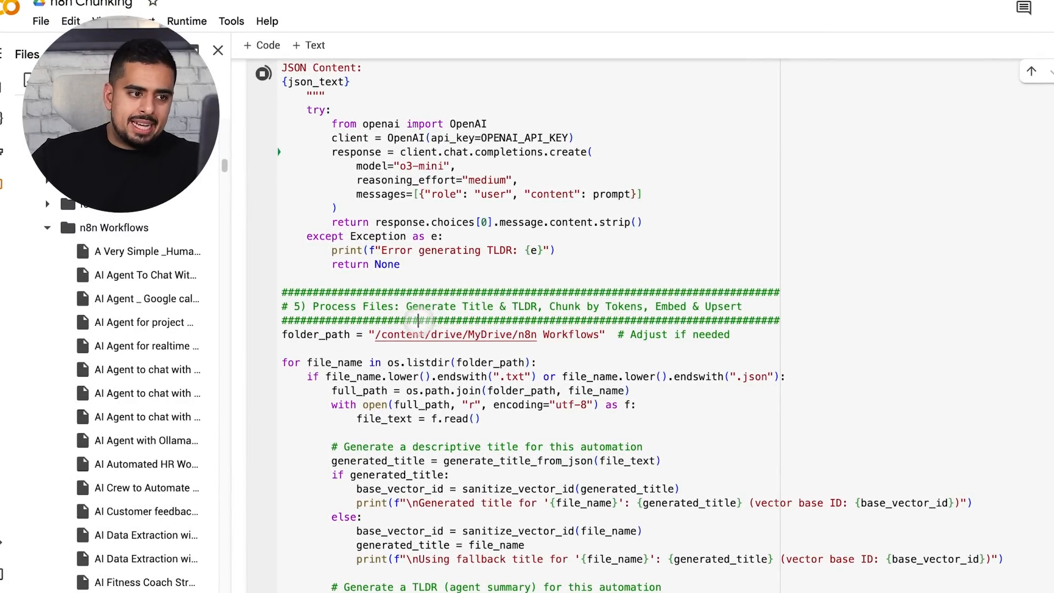
pyautogui.moveTo(387, 334); pyautogui.dragTo(571, 337)
pyautogui.click(571, 340)
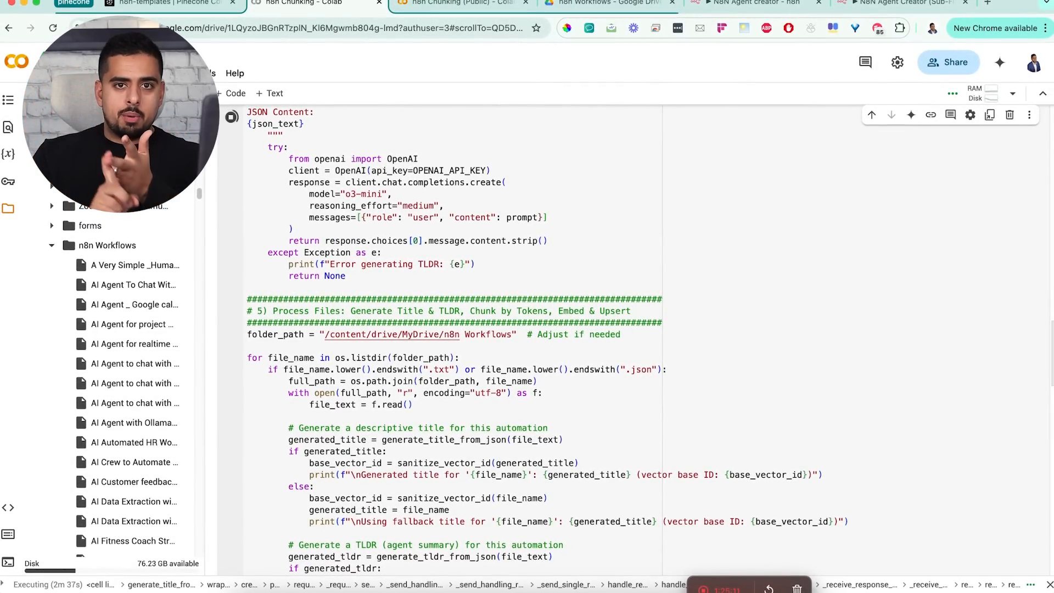
# - Examine the running cell's output for the generated titles and vector base IDs, including the Open Deep Research entry
pyautogui.scroll(-15, 461, 349)
pyautogui.scroll(-1, 461, 350)
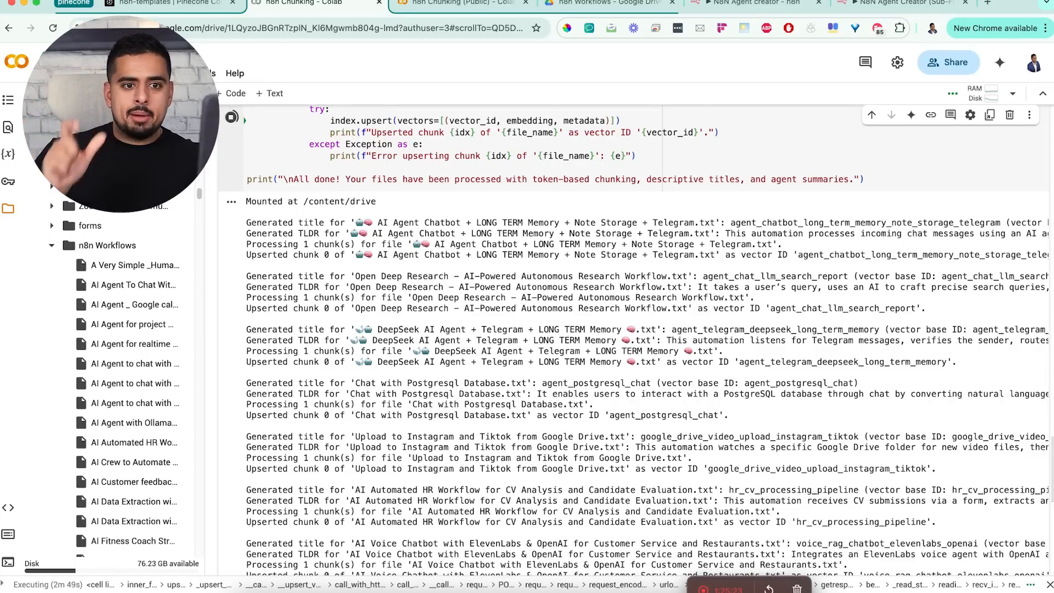
pyautogui.hscroll(5, 443, 272)
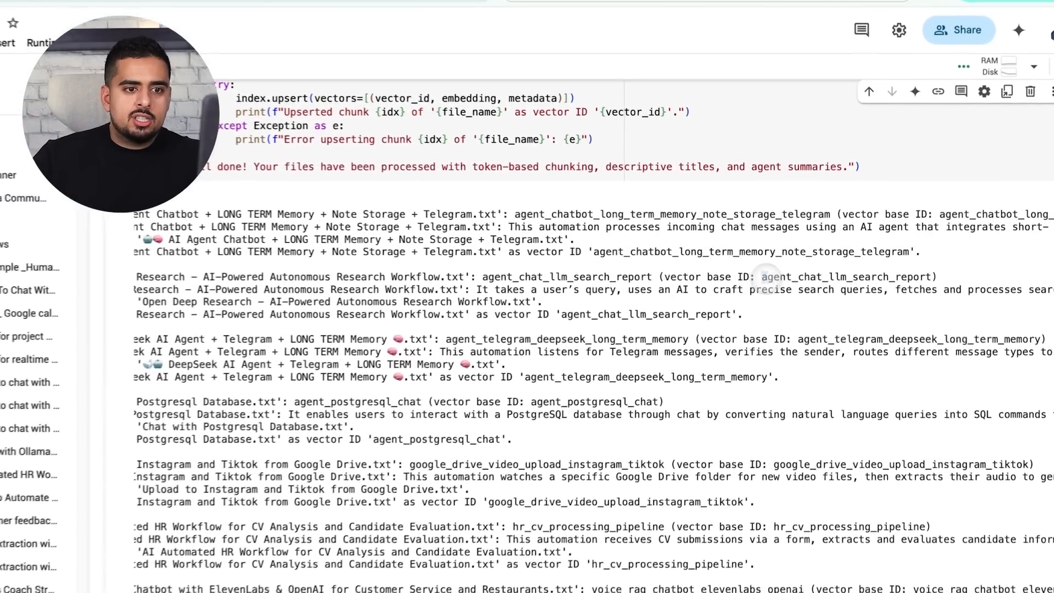
pyautogui.moveTo(779, 273); pyautogui.dragTo(886, 273)
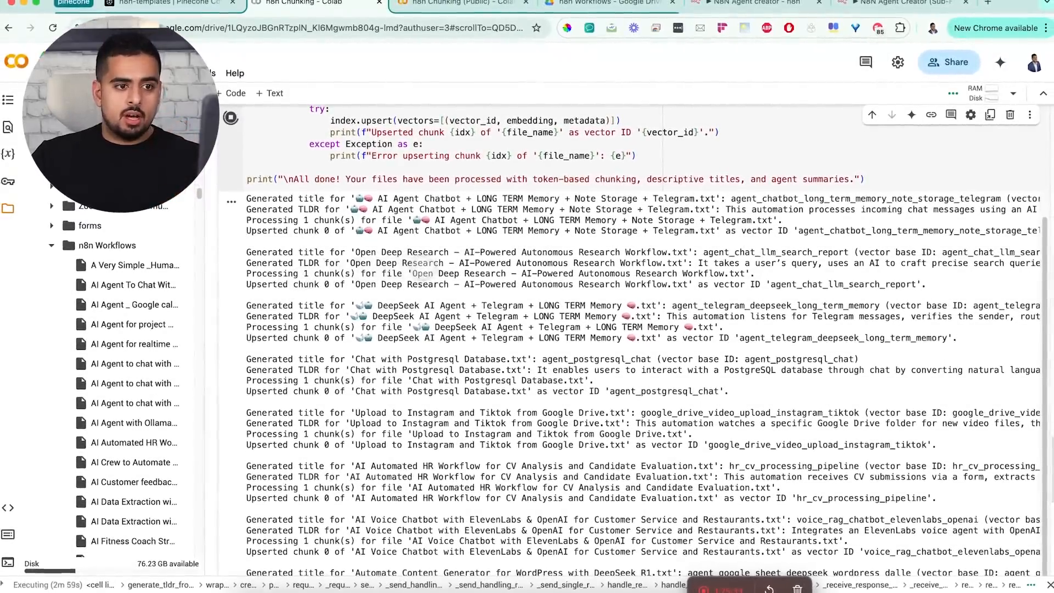
# - Read the generated TLDR of the Open Deep Research workflow and review the following upserted files in the output
pyautogui.hscroll(10, 422, 273)
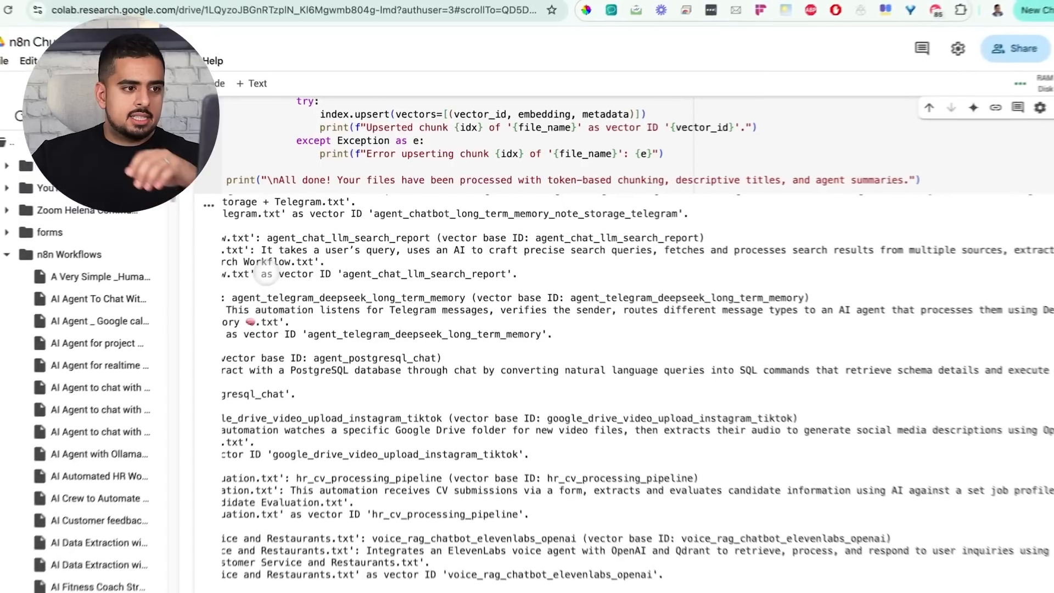
pyautogui.moveTo(280, 257); pyautogui.dragTo(516, 245)
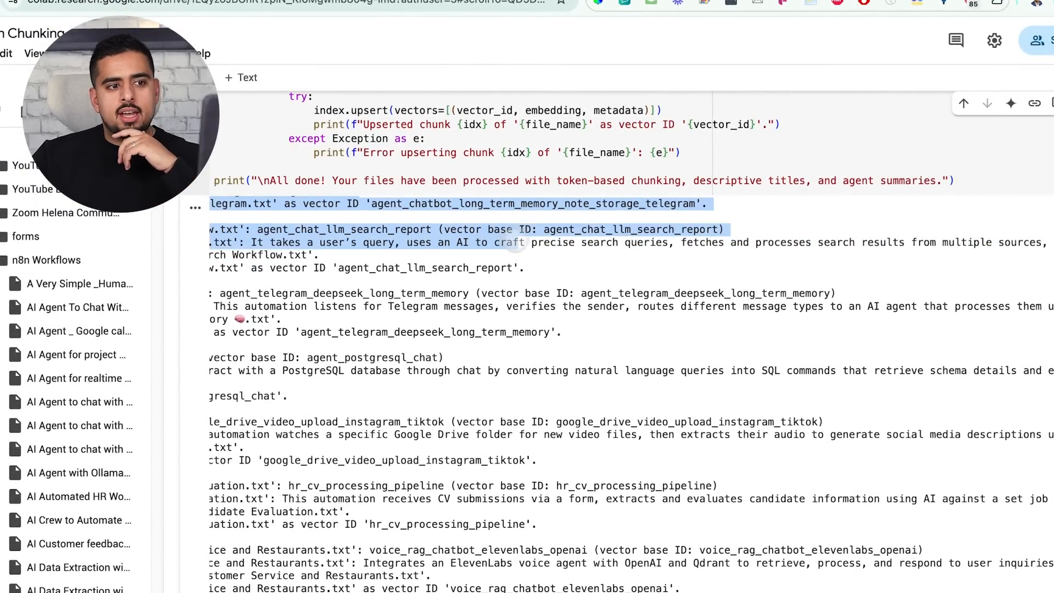
pyautogui.click(575, 247)
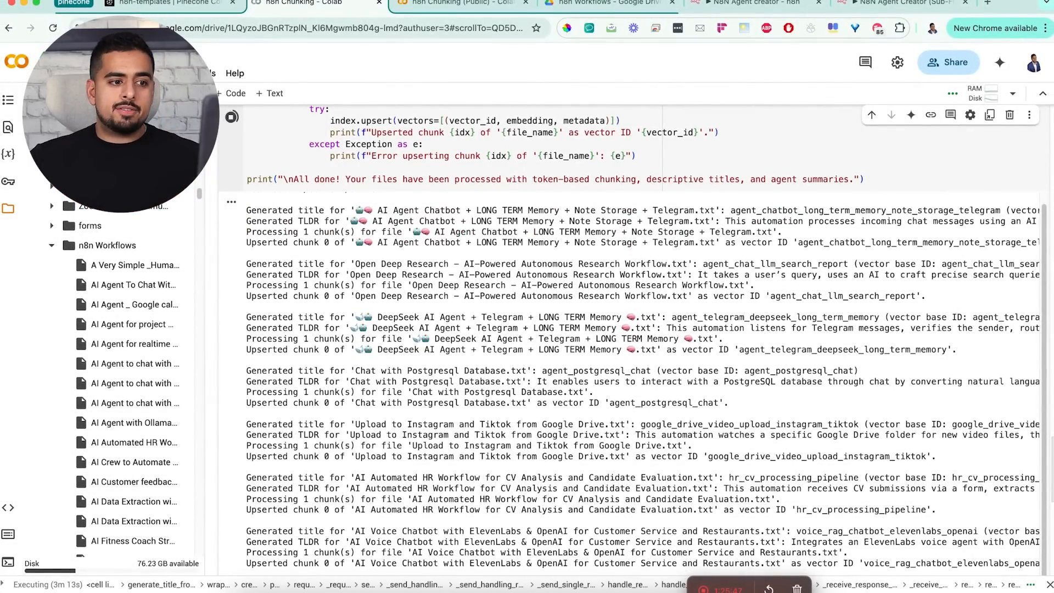
pyautogui.scroll(-3, 443, 308)
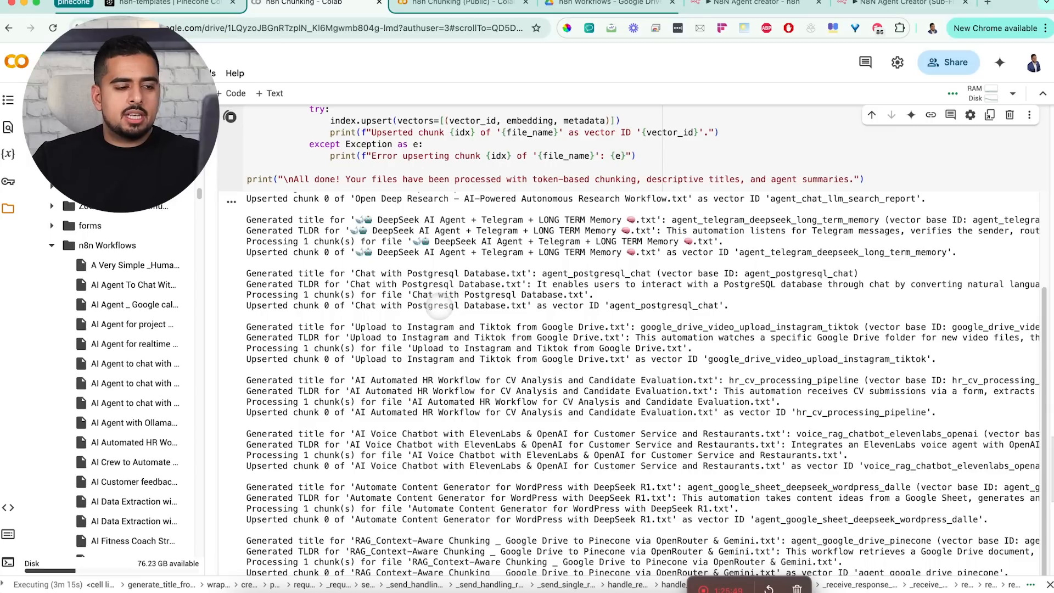
pyautogui.scroll(3, 439, 308)
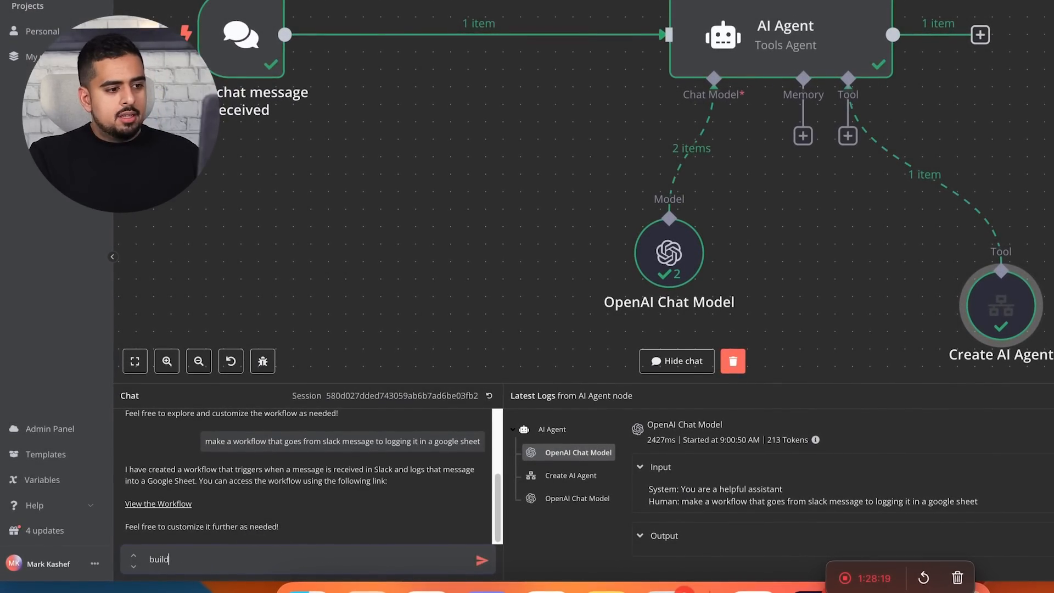
# - In n8n's agent creator chat, request an AI agent that takes information from a Google Sheet row, summarizes it and emails it to the given address
pyautogui.write('an ai agent that ')
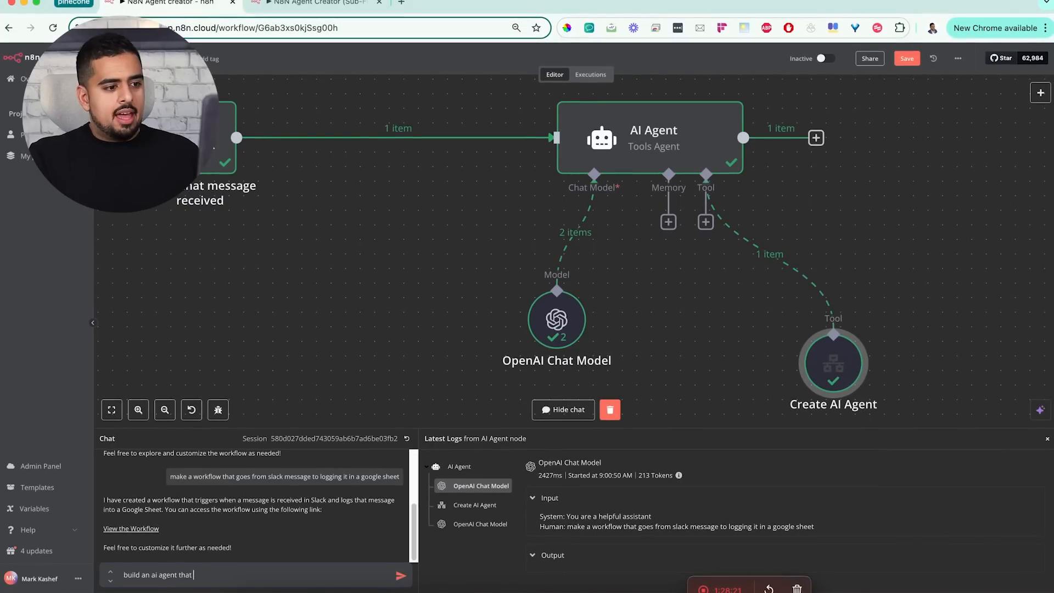
pyautogui.write('wi')
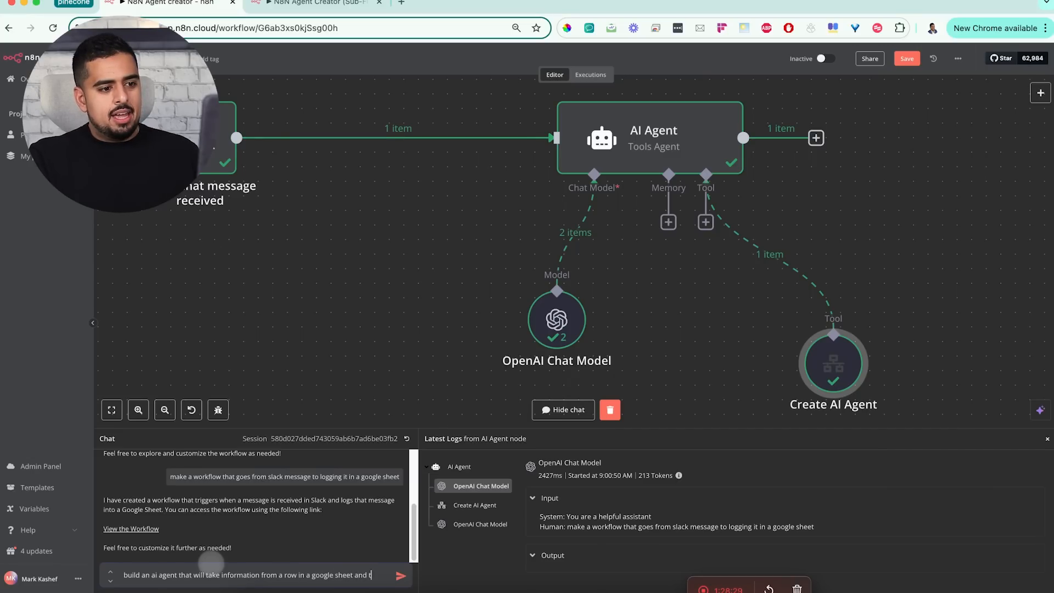
pyautogui.write('hen')
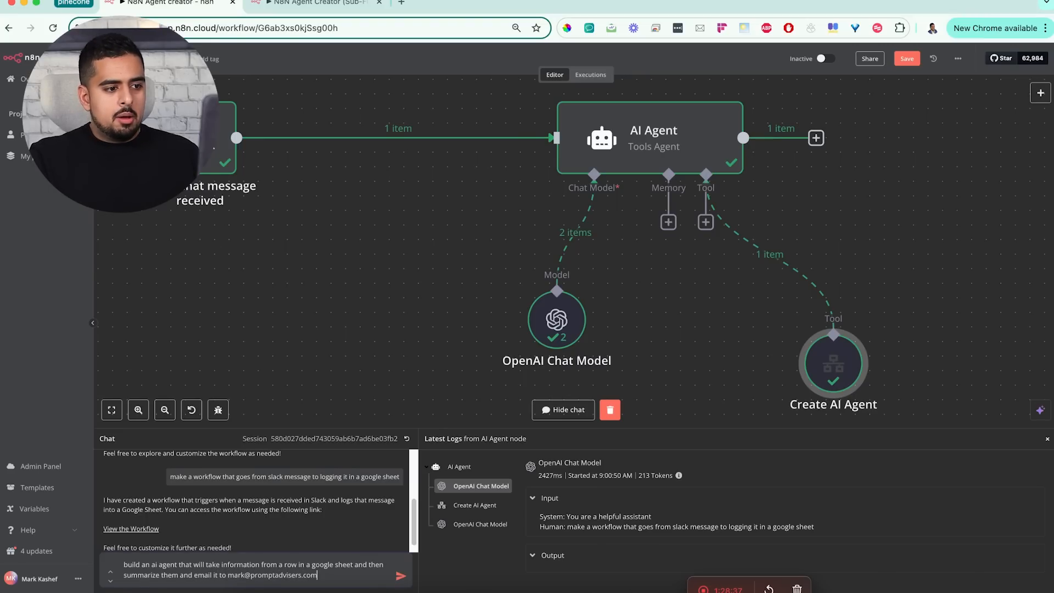
pyautogui.press('Return')
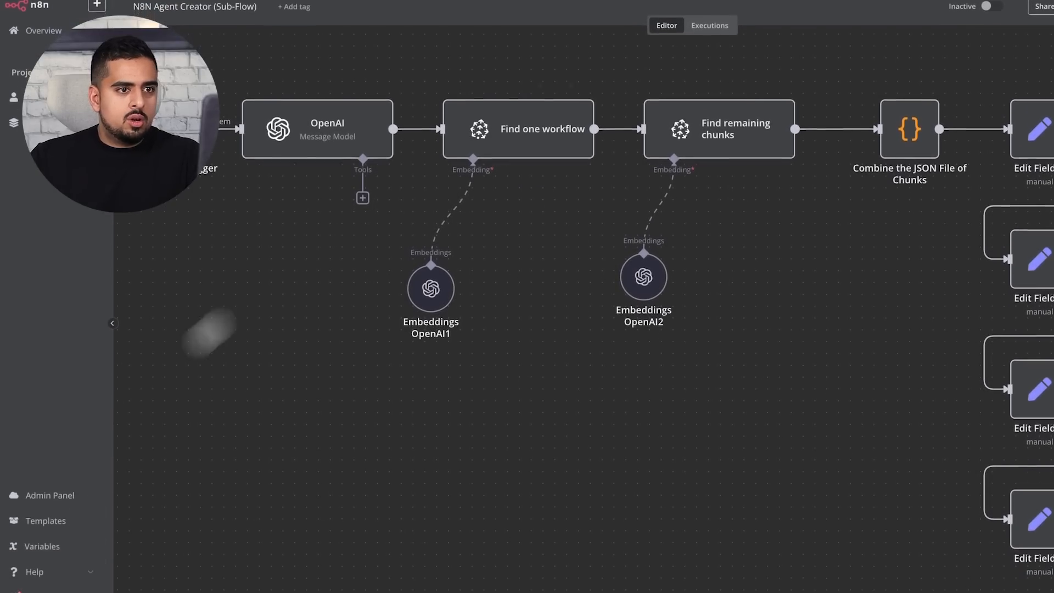
# - Open the execution history of the N8N Agent Creator (Sub-Flow) workflow
pyautogui.click(709, 25)
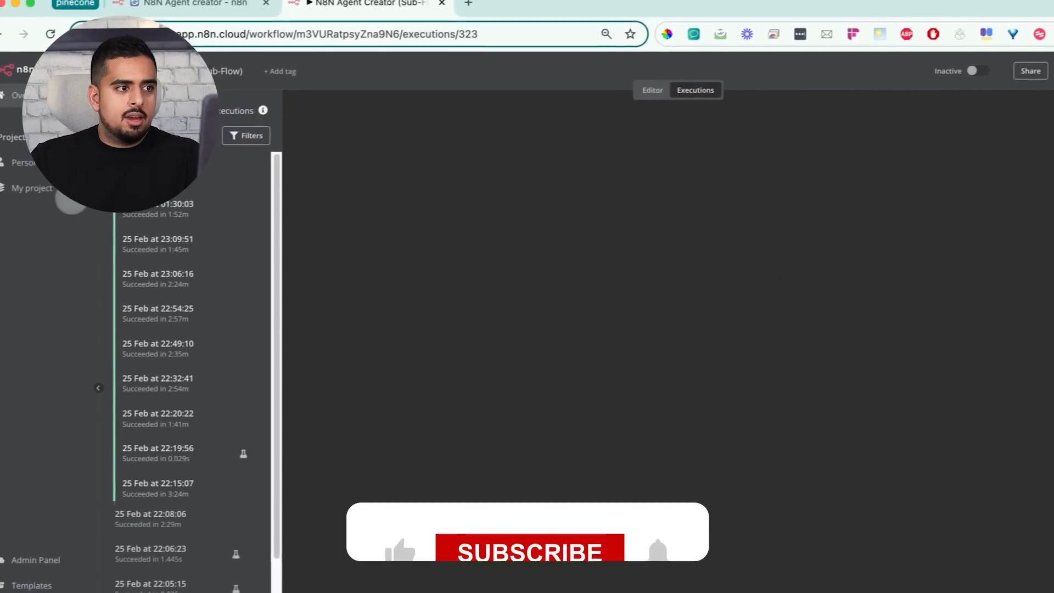